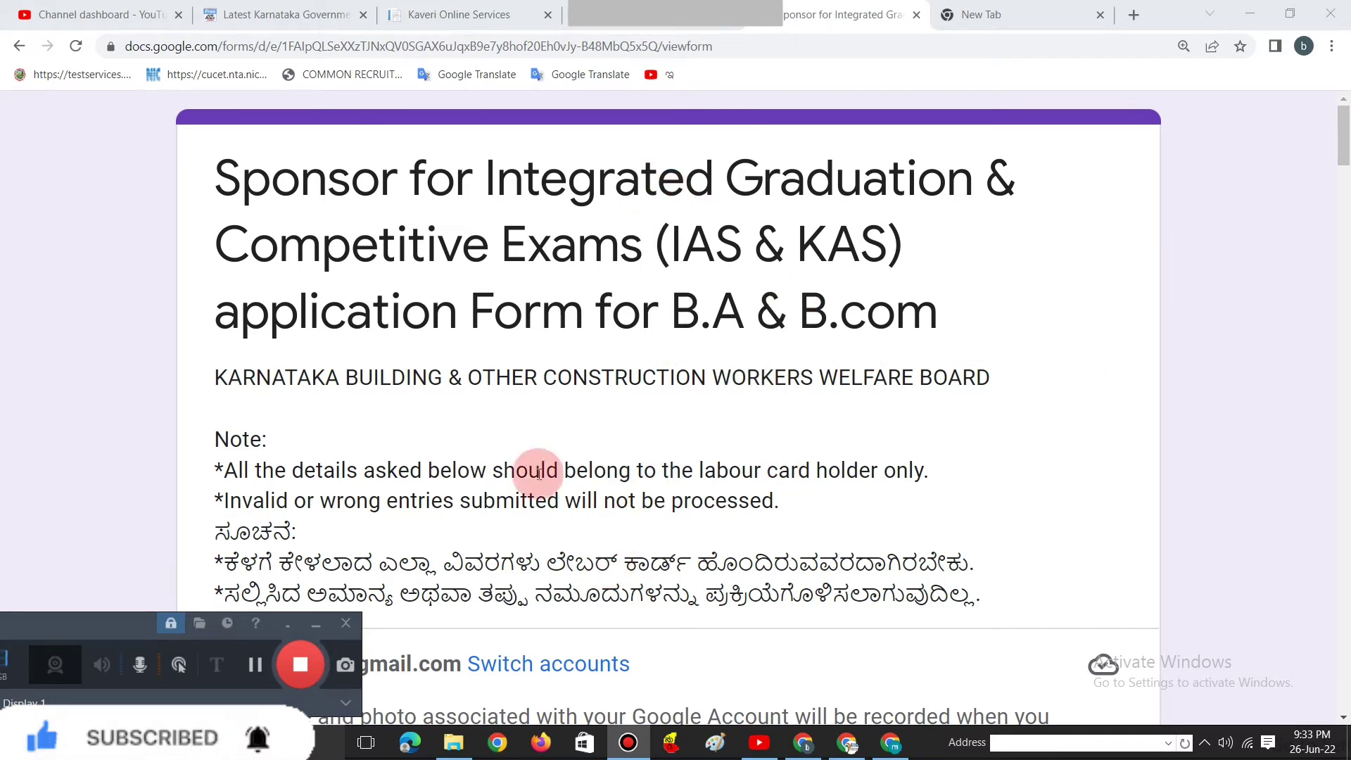
# Step: Read the application form from its introductory notes through the email, card holder name and labour card registration number questions
pyautogui.scroll(-8, 378, 332)
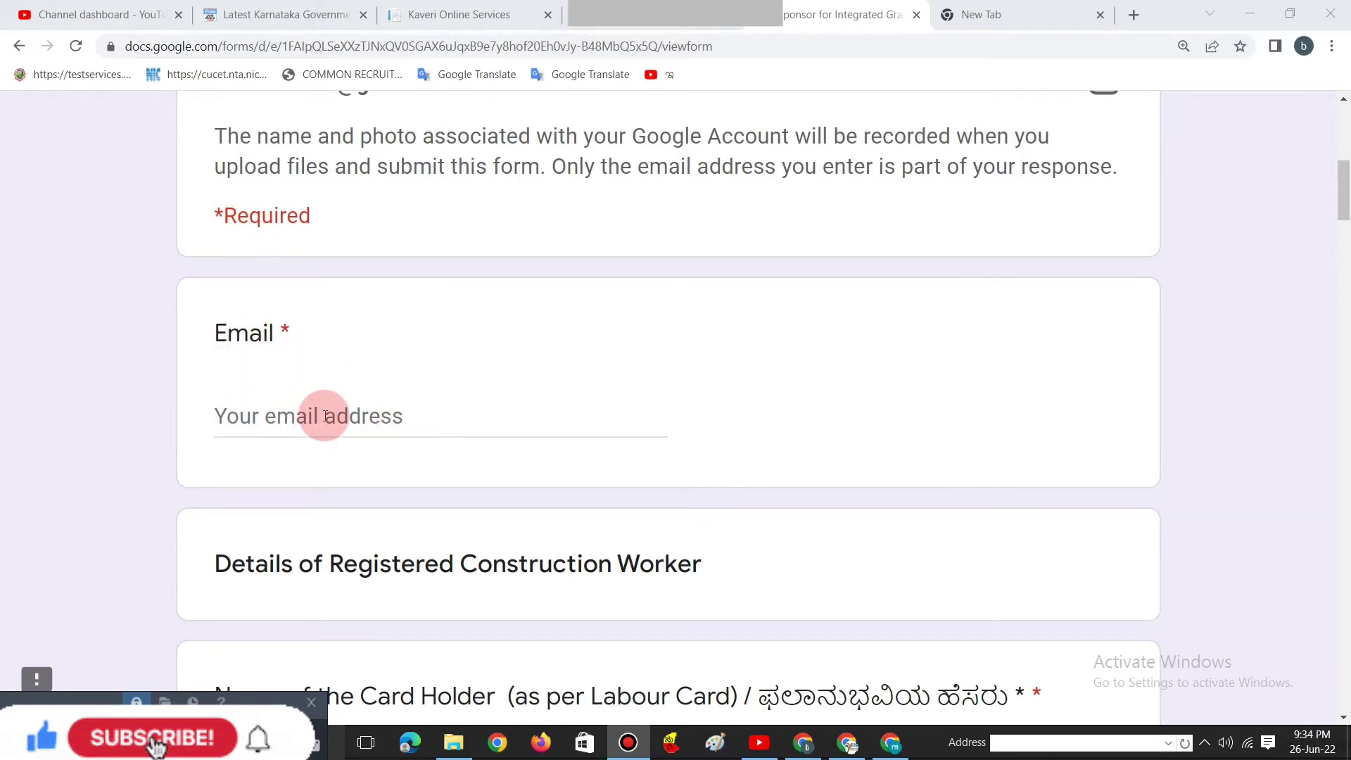
pyautogui.scroll(-1, 280, 384)
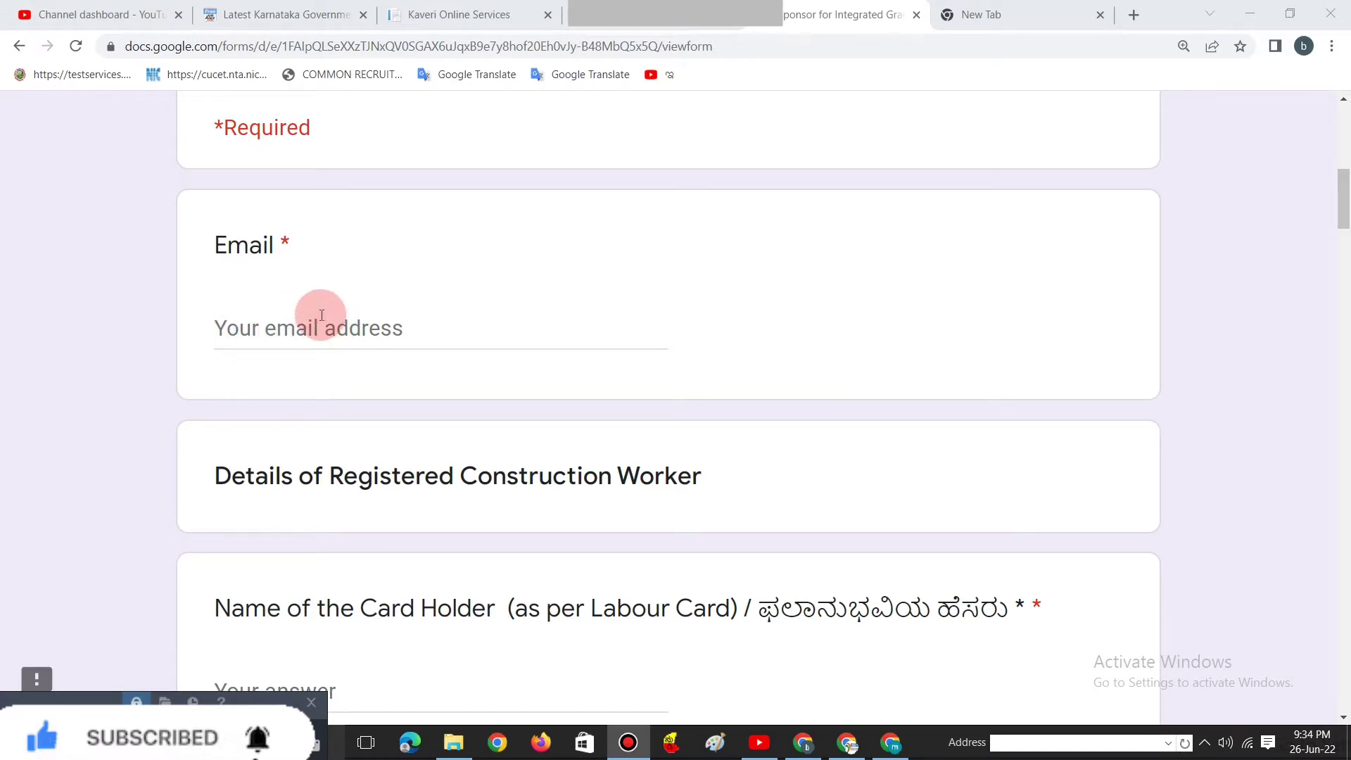
pyautogui.scroll(-2, 354, 322)
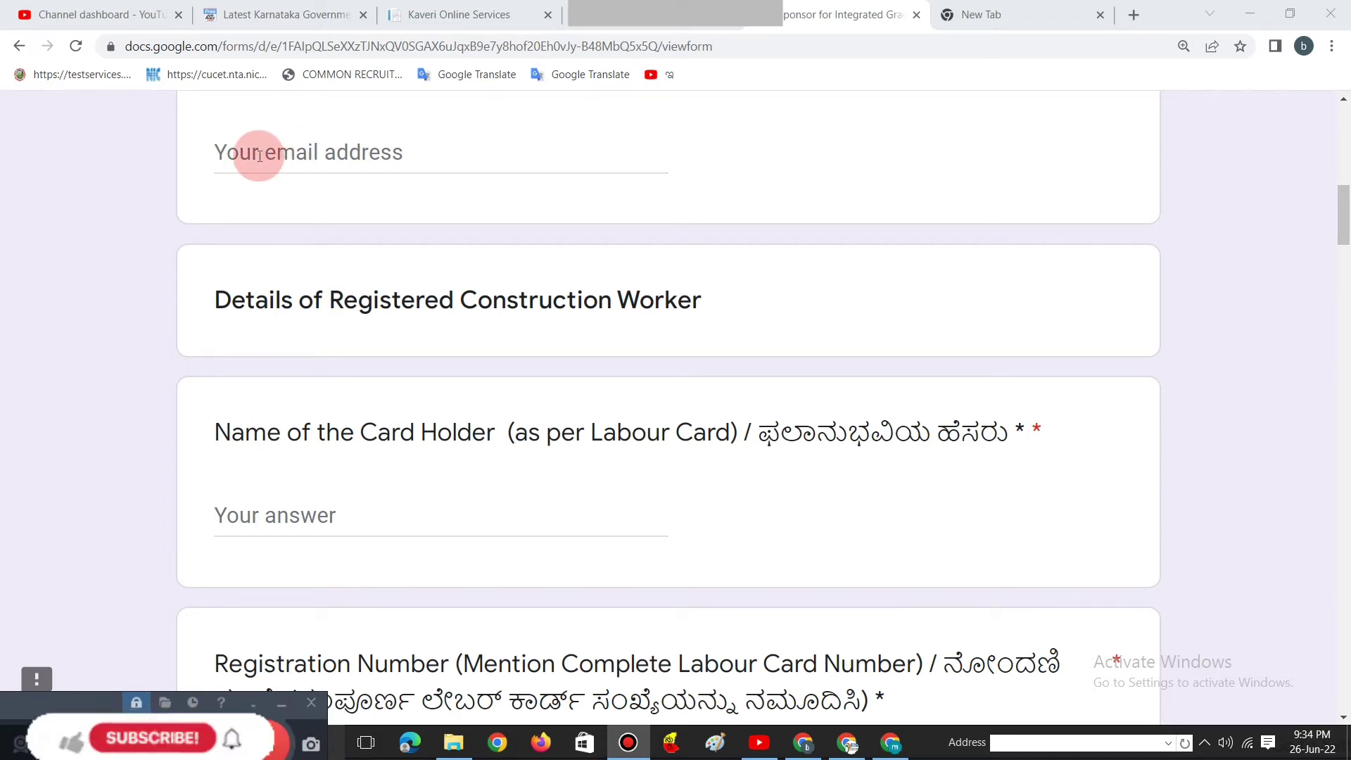
pyautogui.scroll(-1, 422, 342)
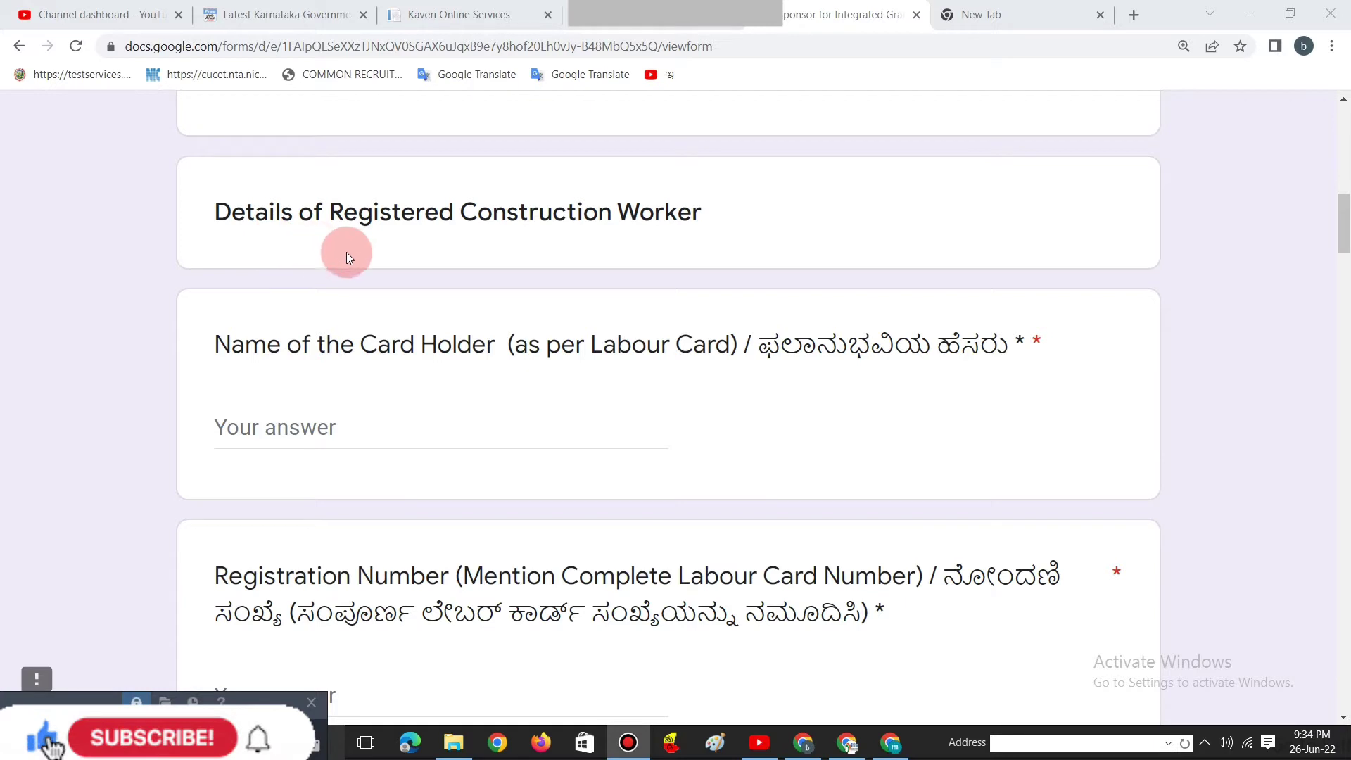
pyautogui.scroll(-1, 413, 361)
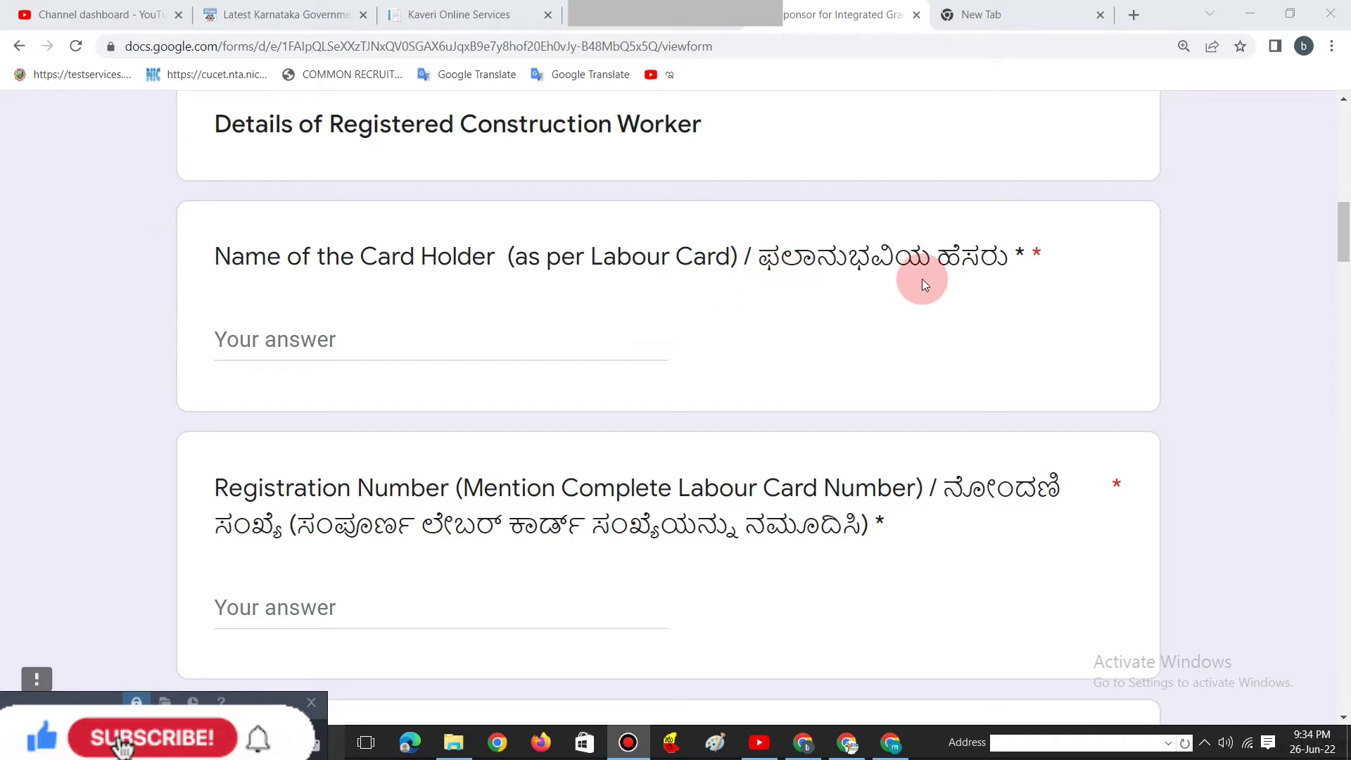
pyautogui.scroll(-1, 598, 277)
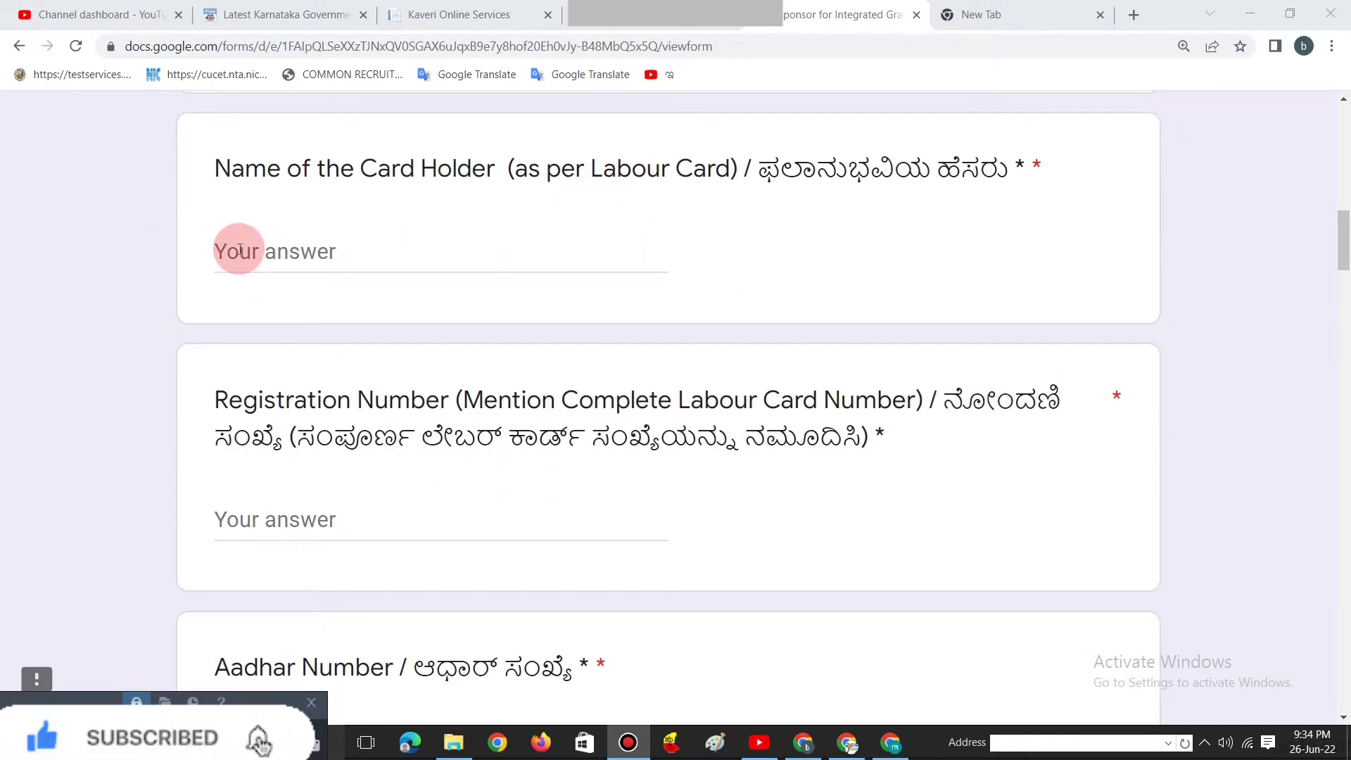
pyautogui.scroll(-1, 369, 350)
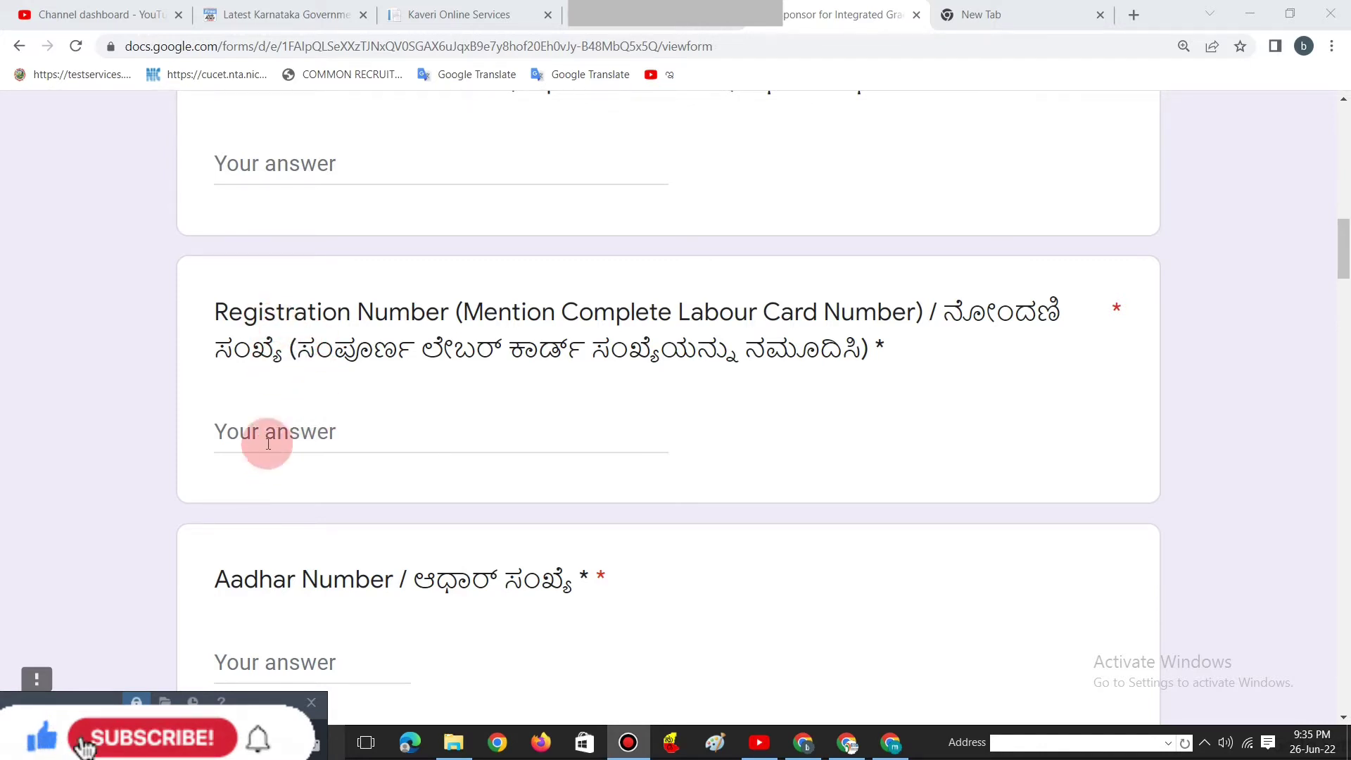
pyautogui.scroll(-1, 263, 436)
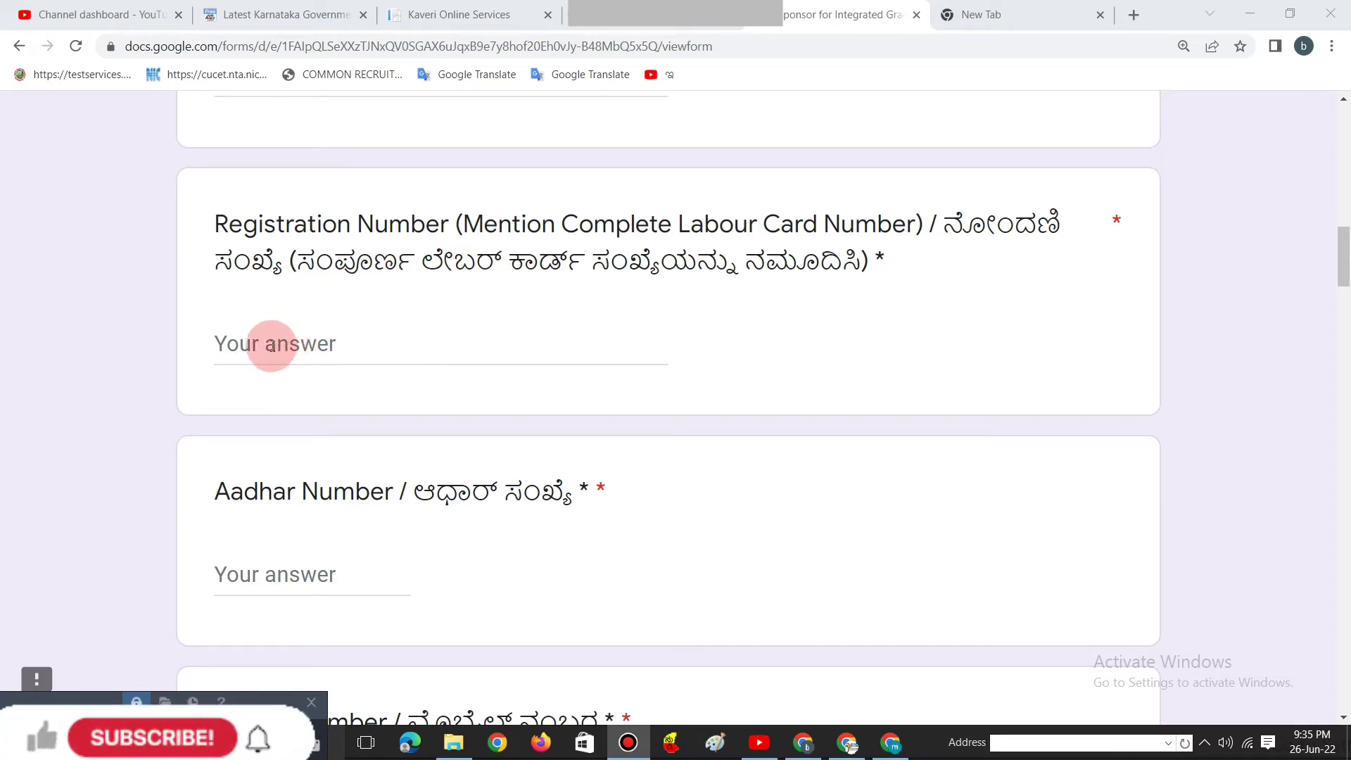
# Step: Examine the labour card registration number, Aadhar number and mobile number questions, leaving their answers blank
pyautogui.click(268, 342)
pyautogui.scroll(-2, 346, 339)
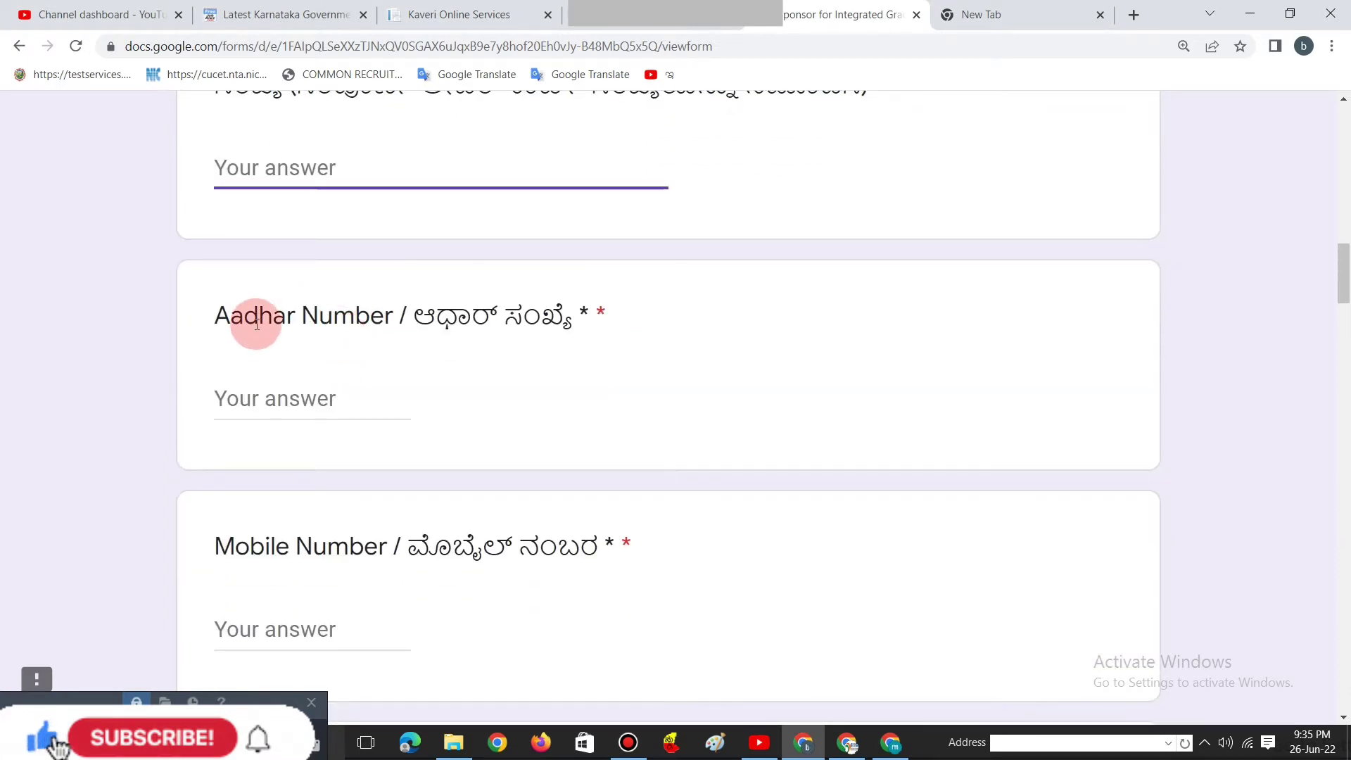
pyautogui.click(250, 386)
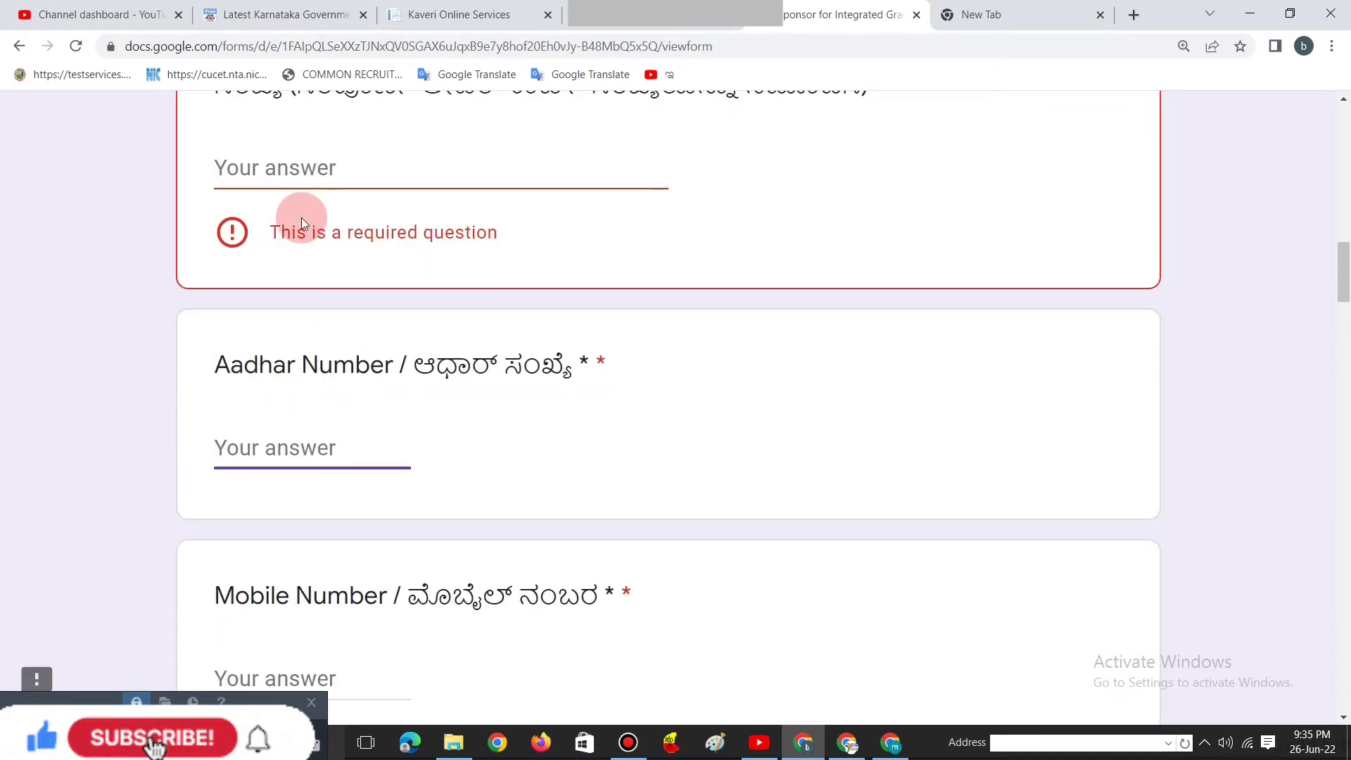
pyautogui.scroll(1, 277, 495)
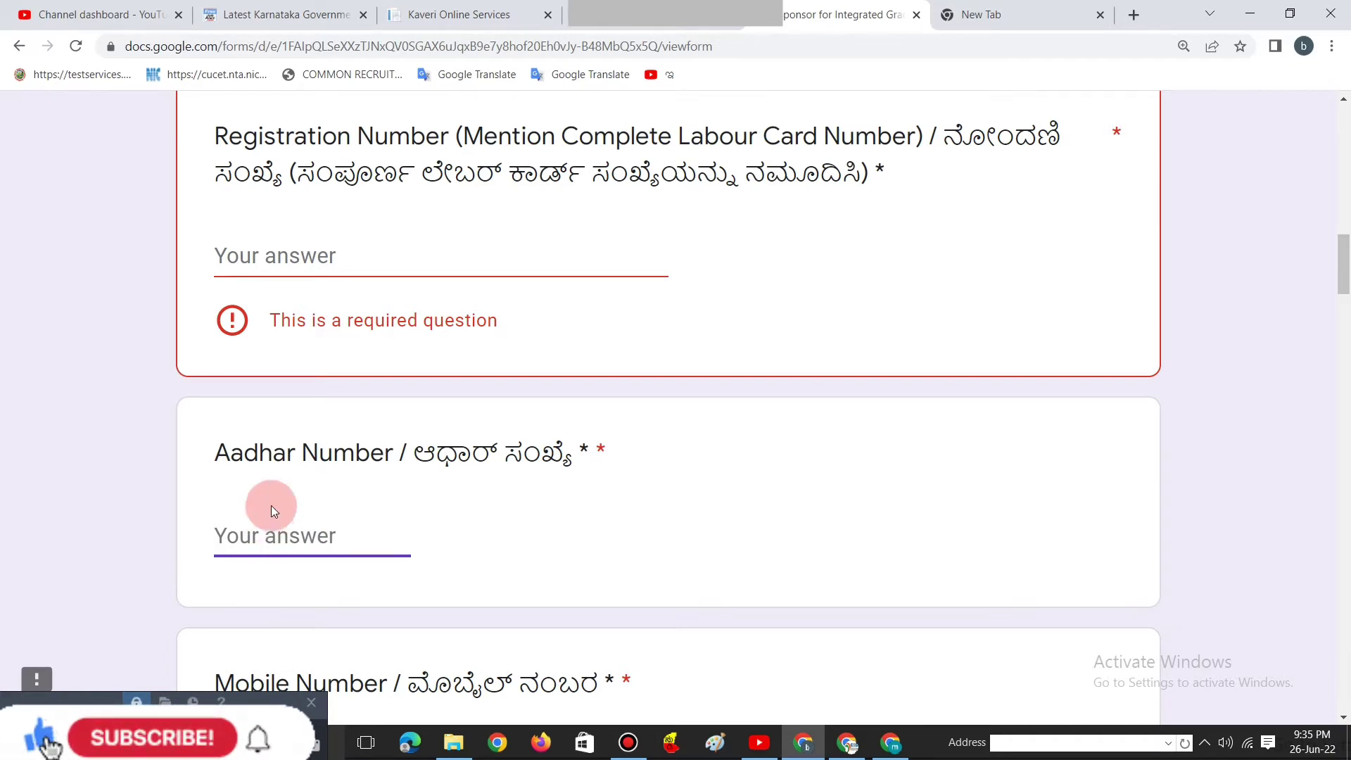
pyautogui.scroll(-3, 271, 505)
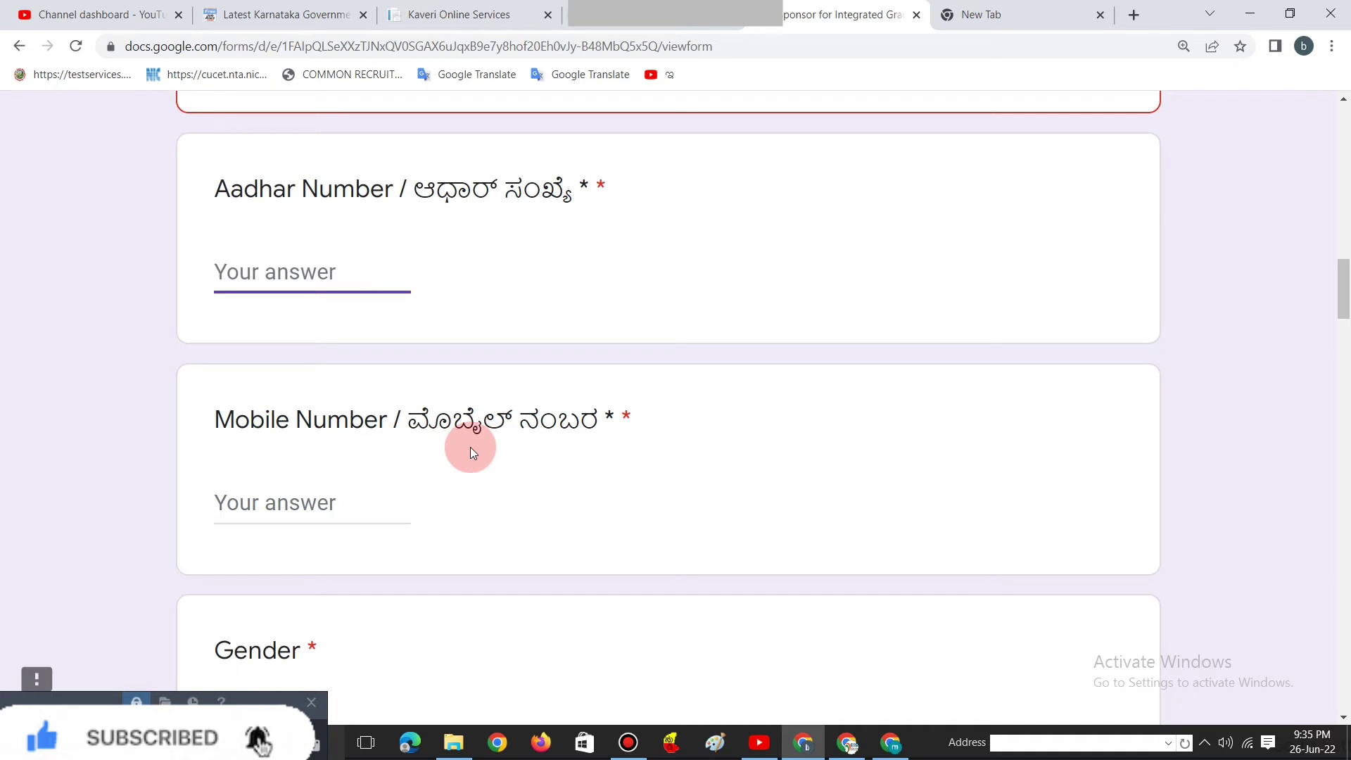
# Step: Choose Male as the registered construction worker's gender
pyautogui.scroll(-1, 470, 446)
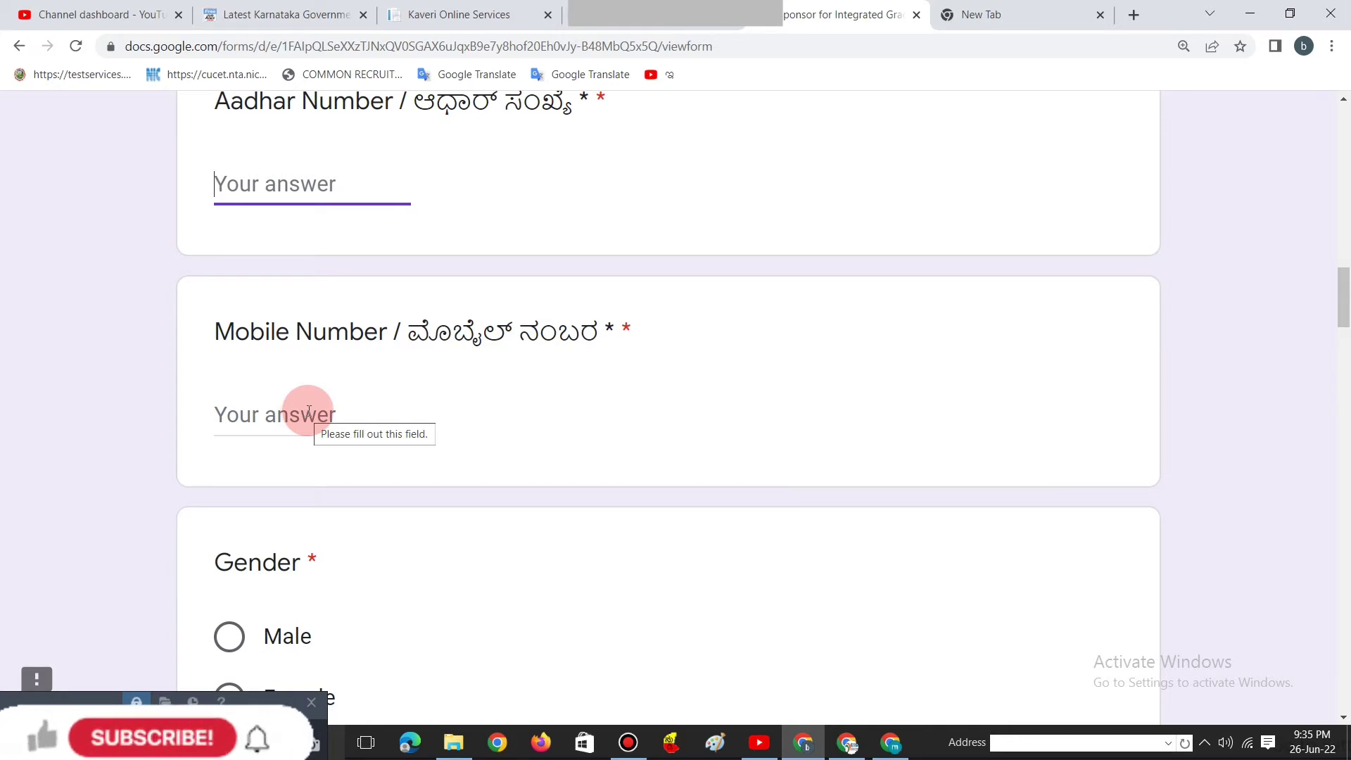
pyautogui.scroll(-1, 309, 412)
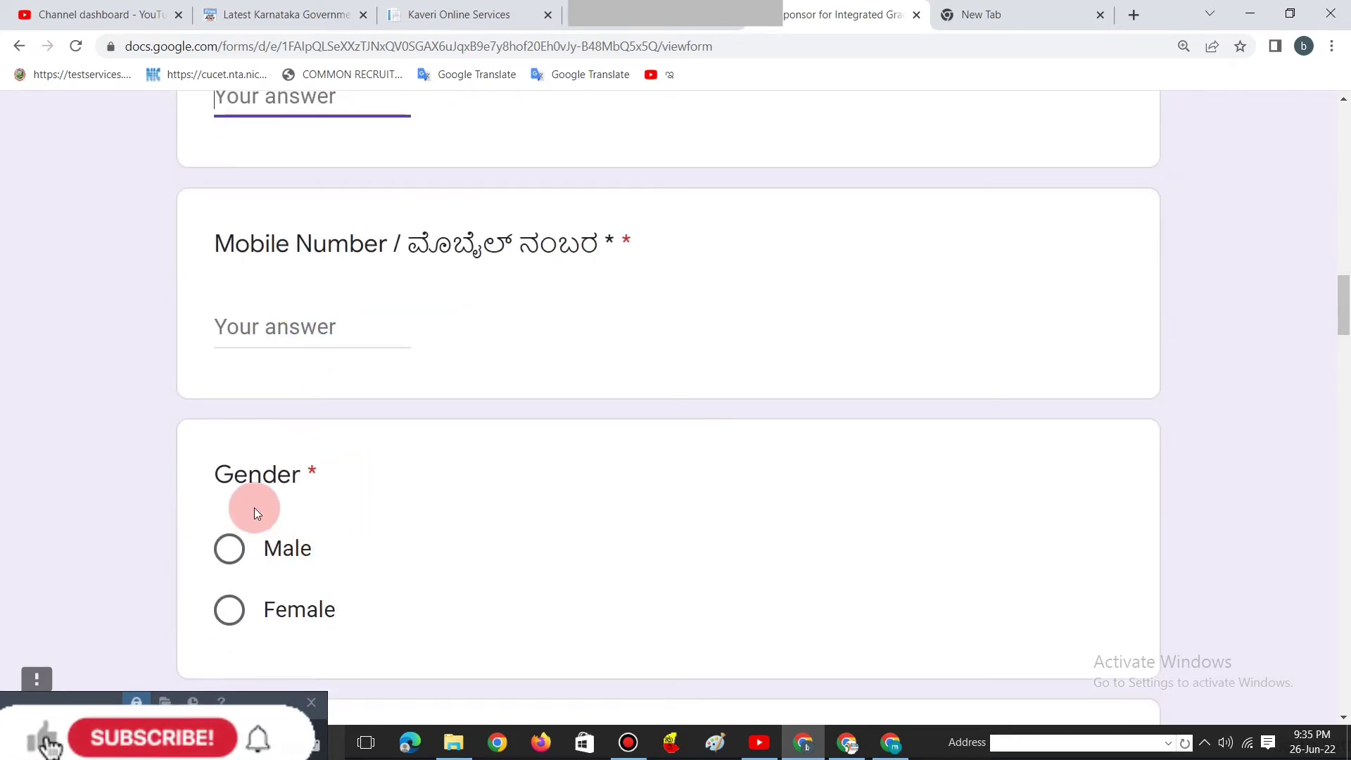
pyautogui.scroll(-1, 268, 496)
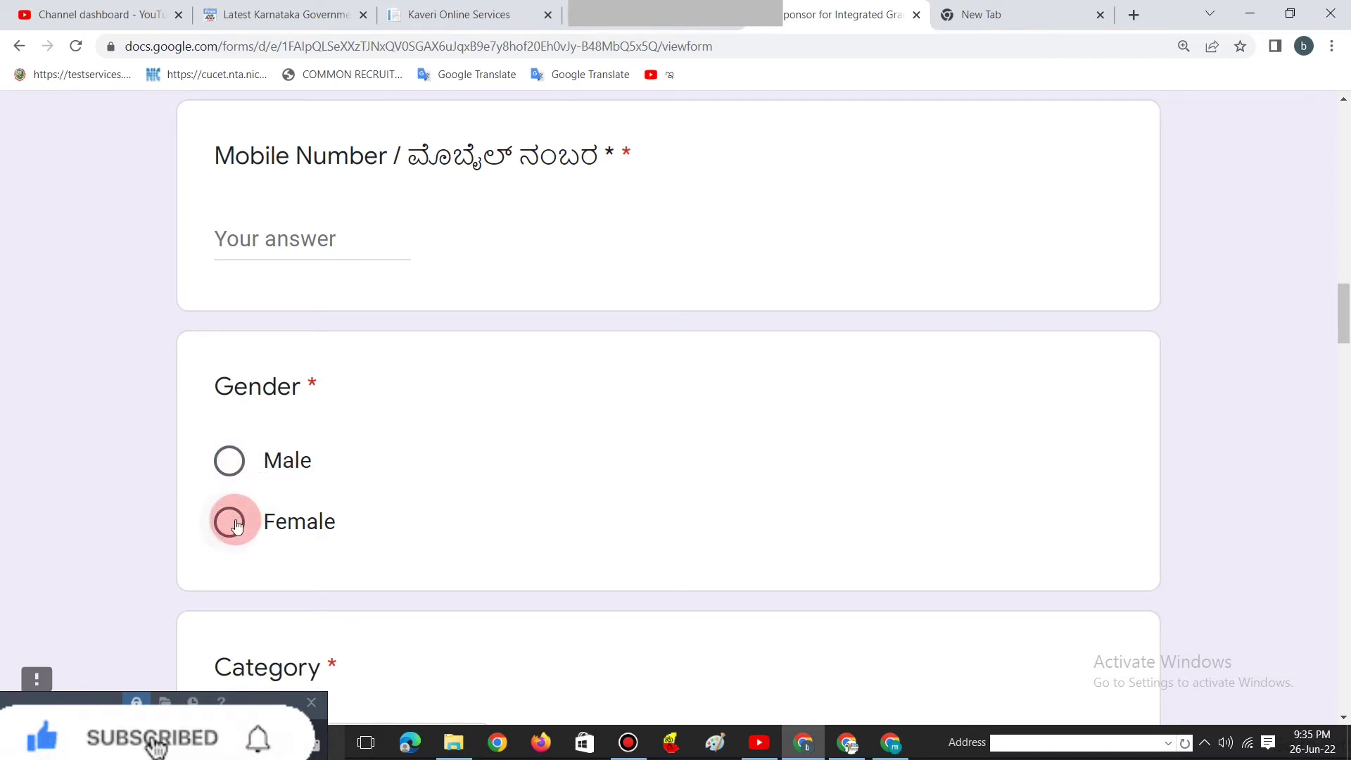
pyautogui.click(228, 461)
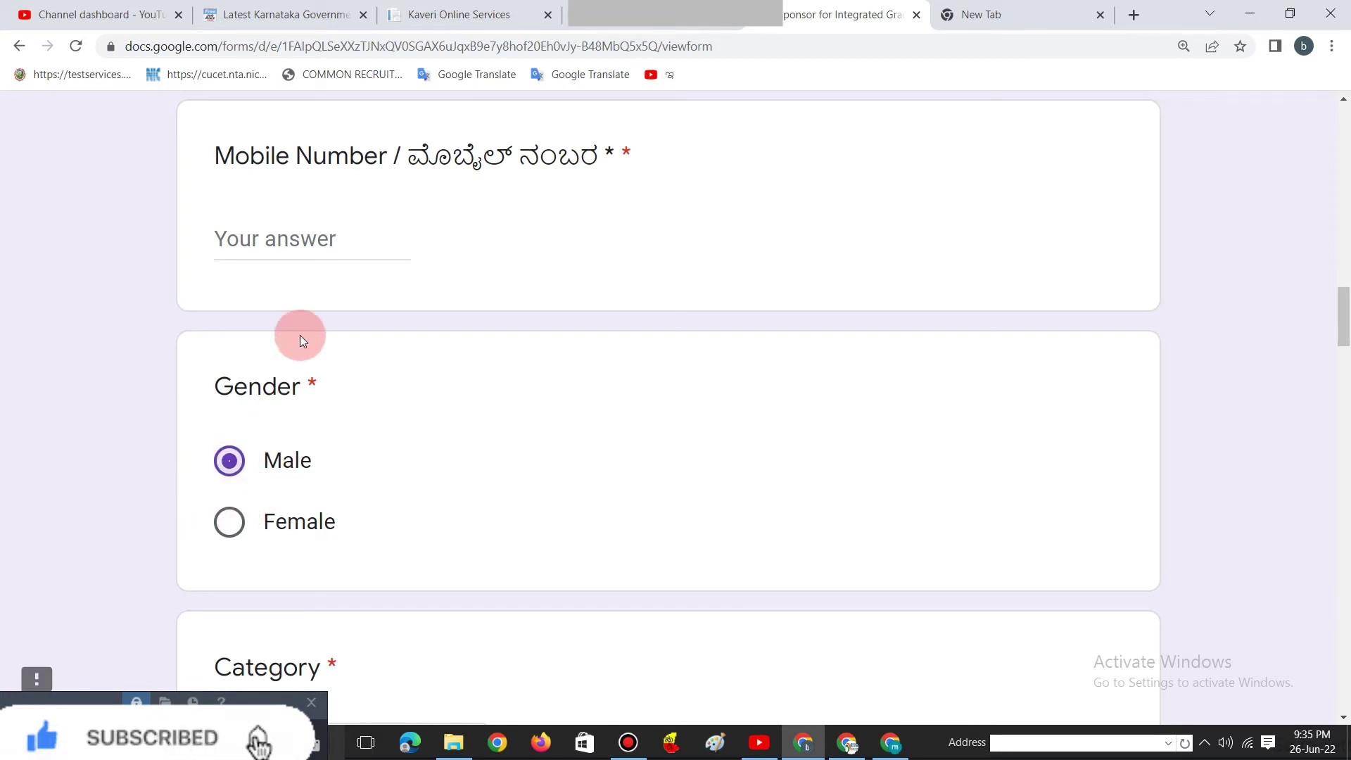
# Step: Look through the options offered for the worker's Category without choosing one
pyautogui.scroll(-3, 377, 371)
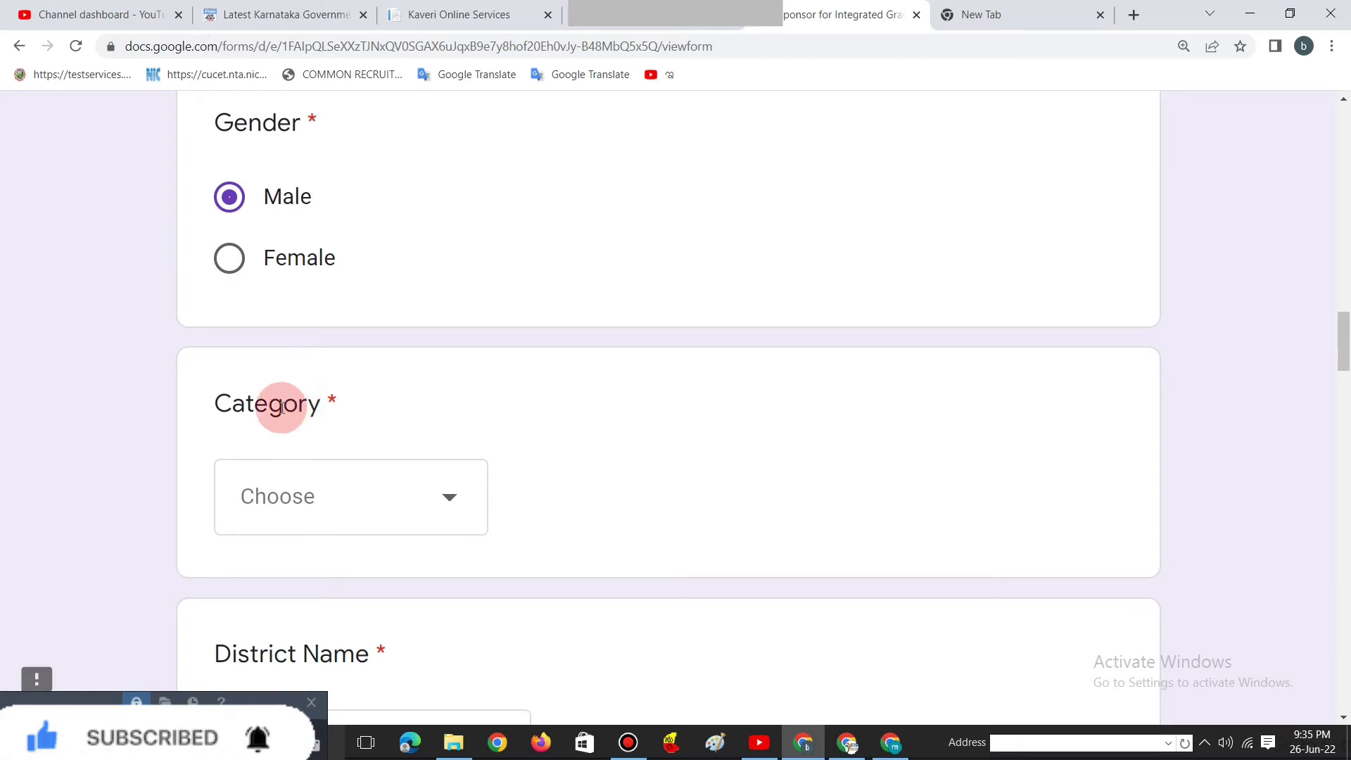
pyautogui.click(353, 498)
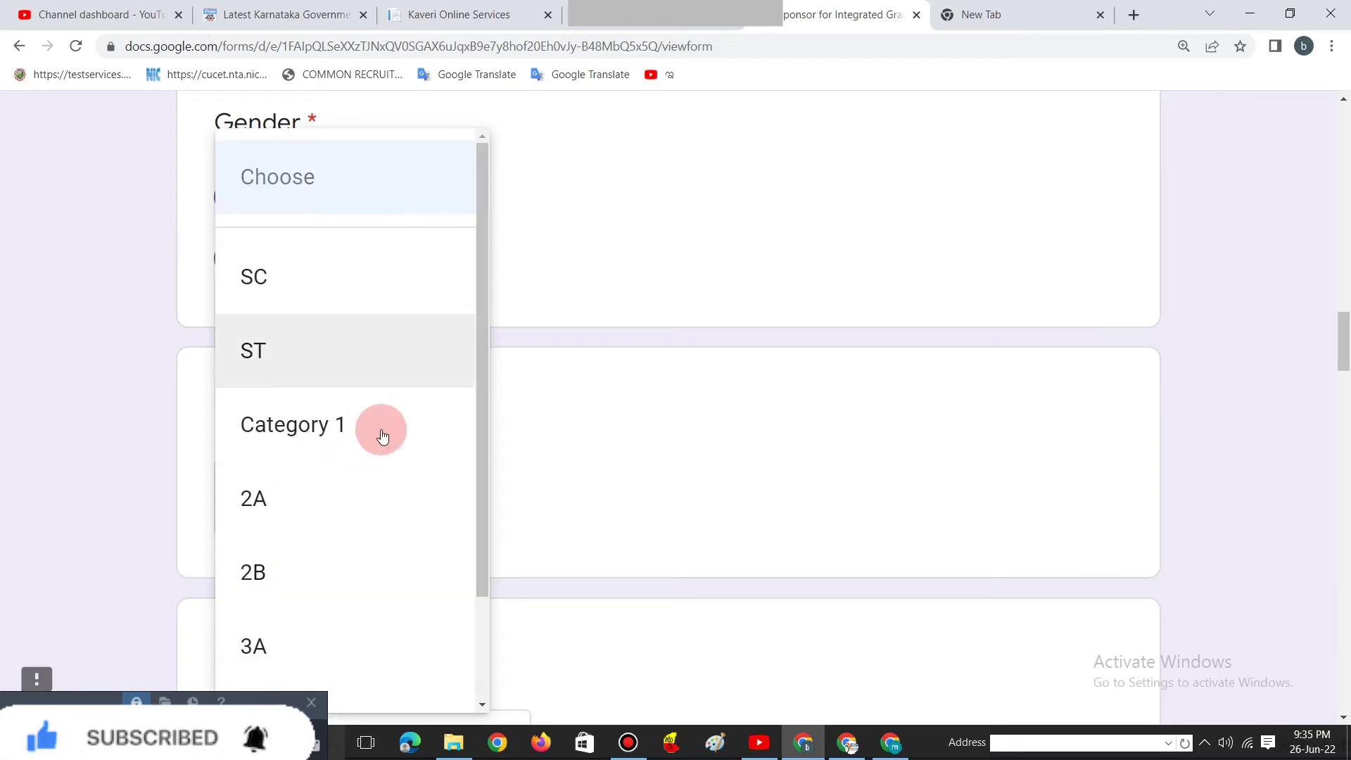
pyautogui.scroll(-2, 380, 436)
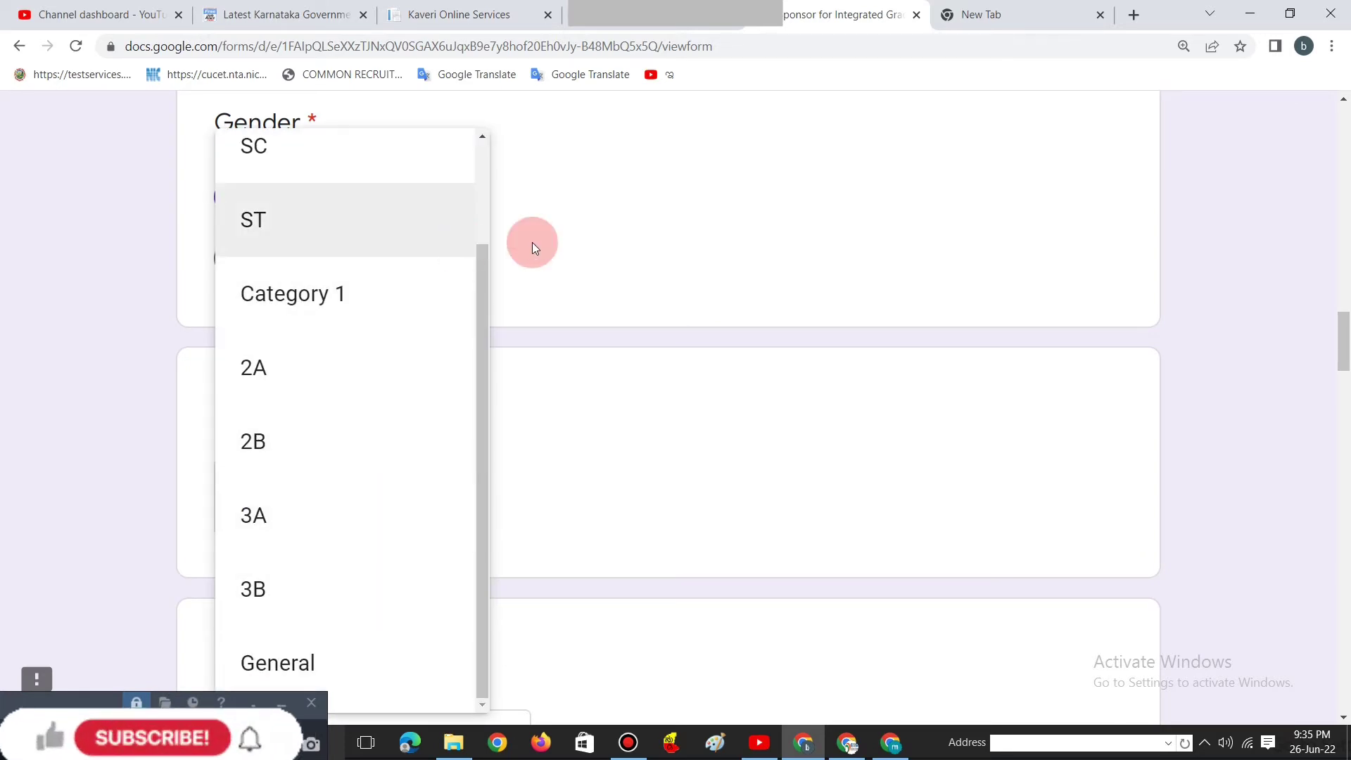
pyautogui.click(592, 281)
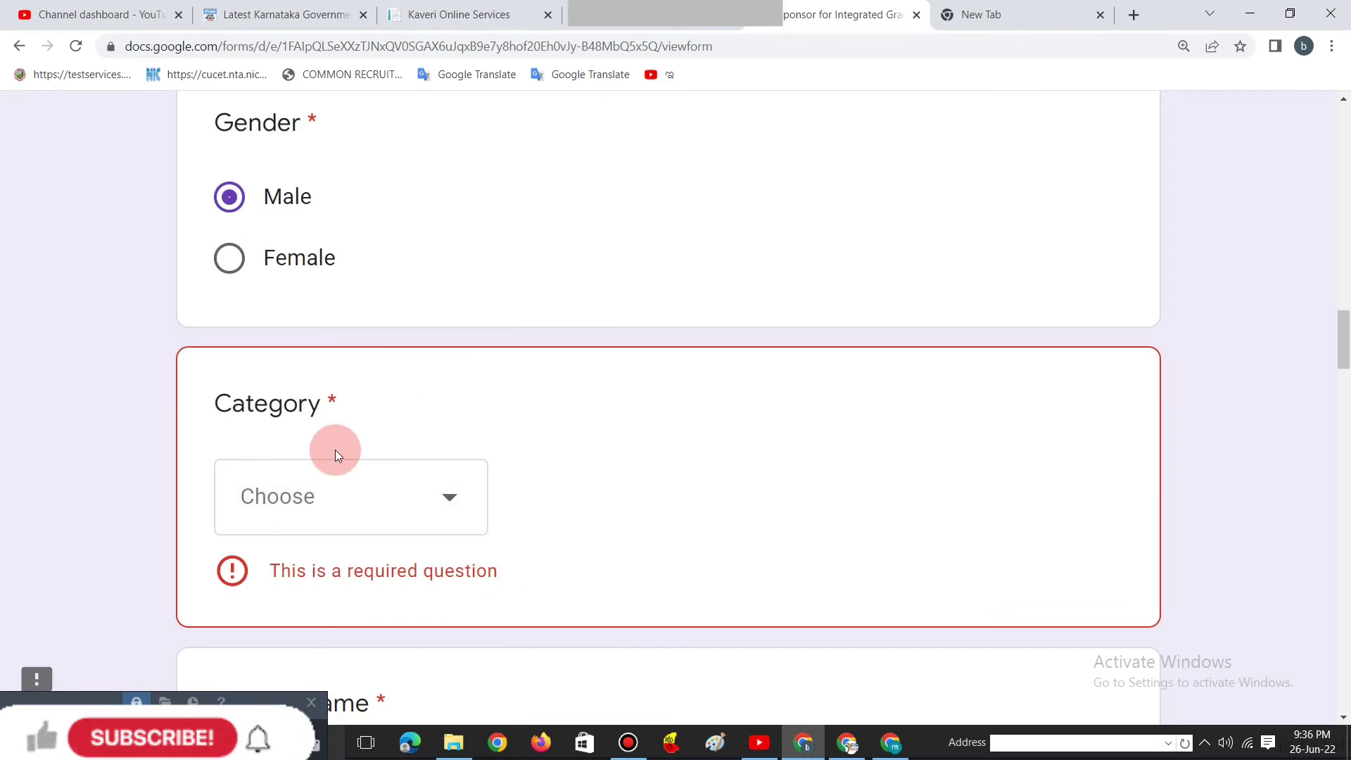
# Step: Look through the list of districts for the District Name question without choosing one
pyautogui.scroll(-2, 331, 395)
pyautogui.scroll(-2, 317, 429)
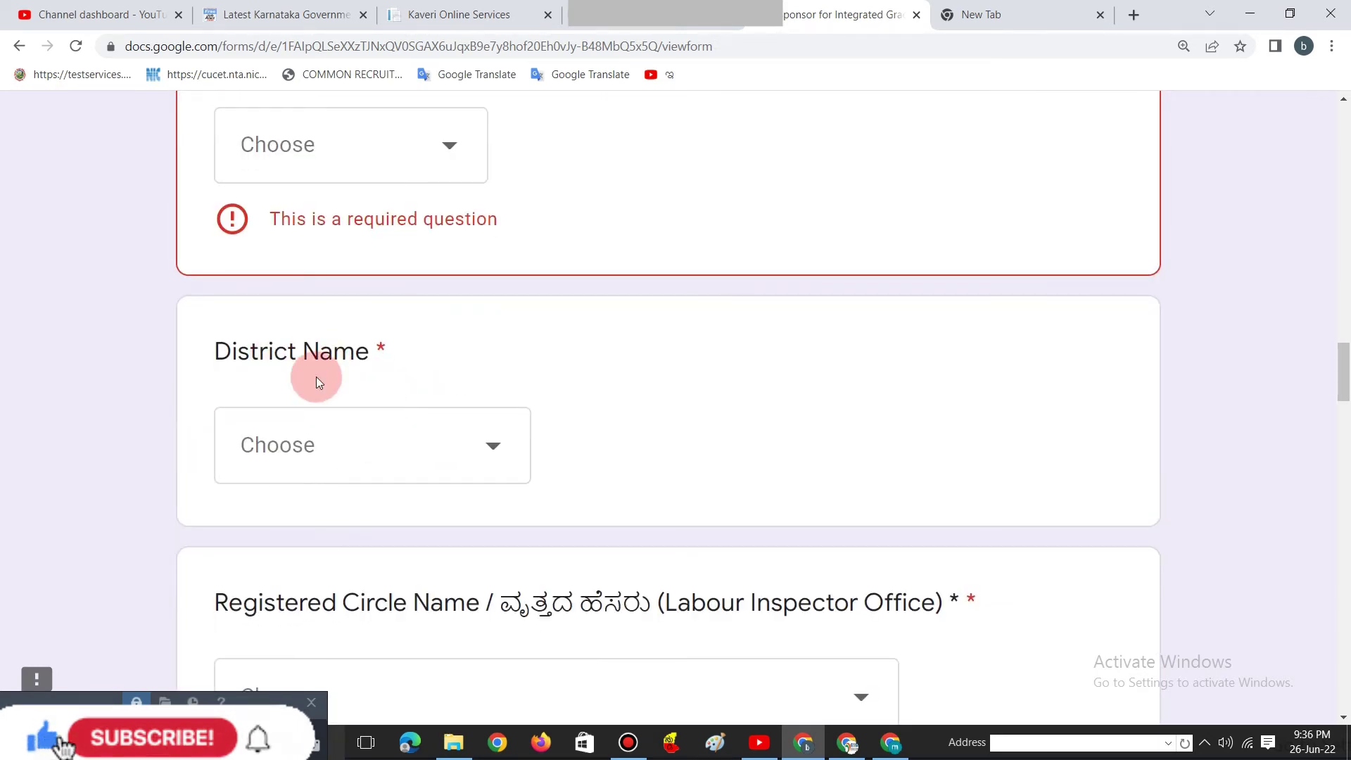
pyautogui.click(366, 450)
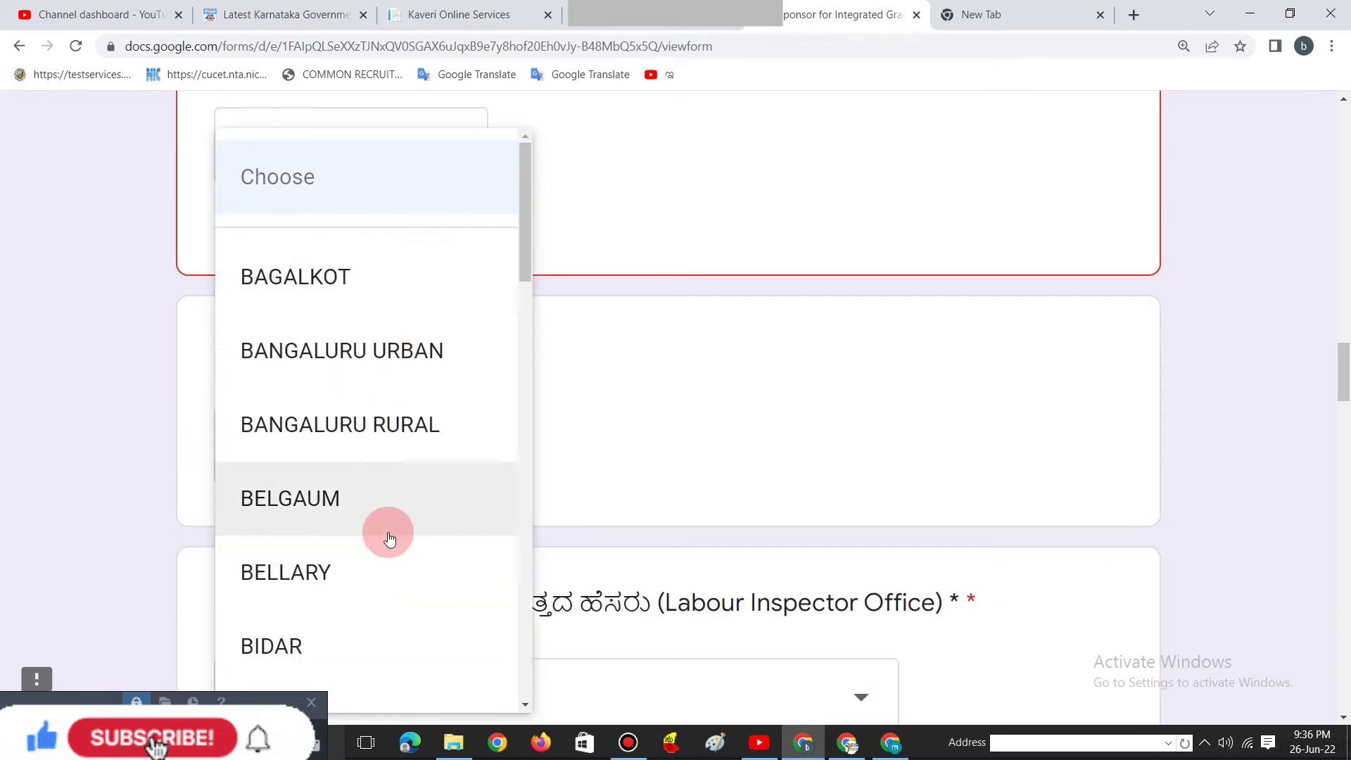
pyautogui.scroll(-20, 390, 539)
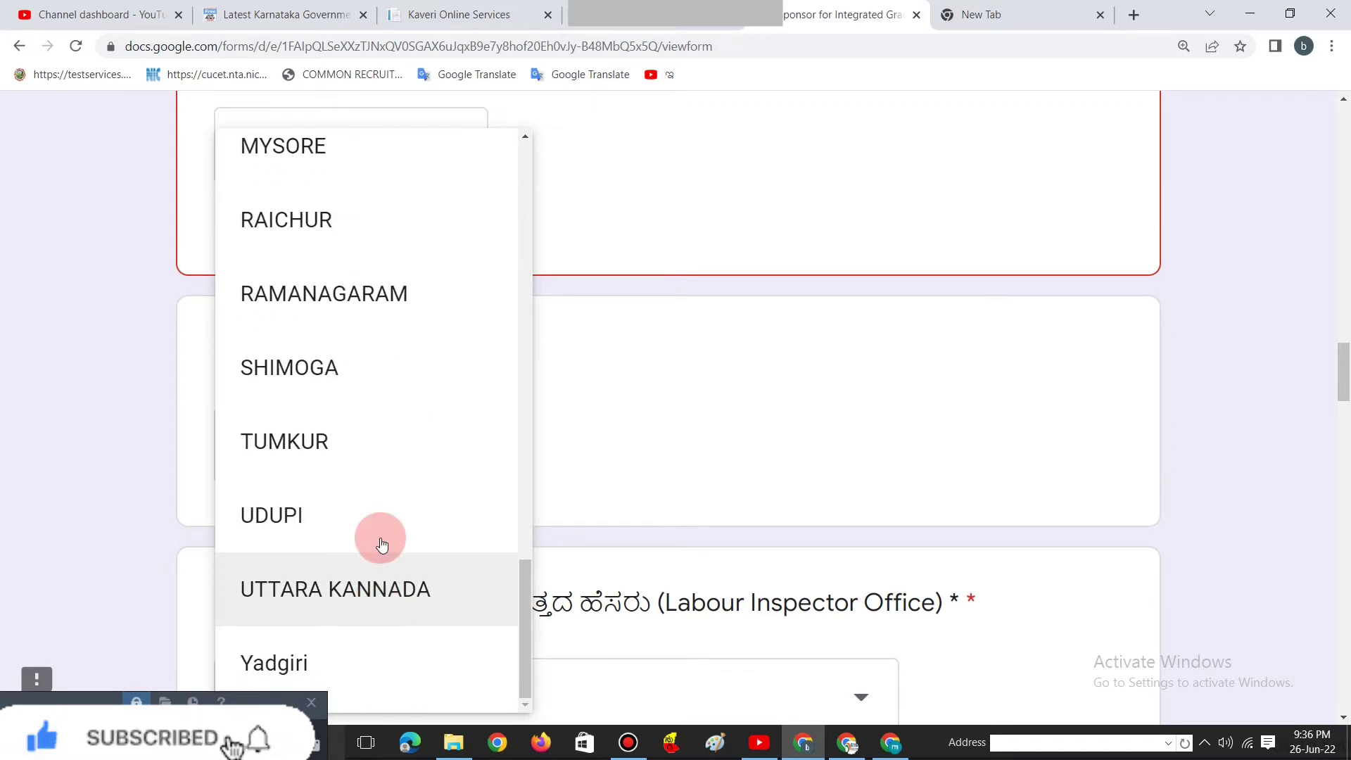
pyautogui.click(652, 404)
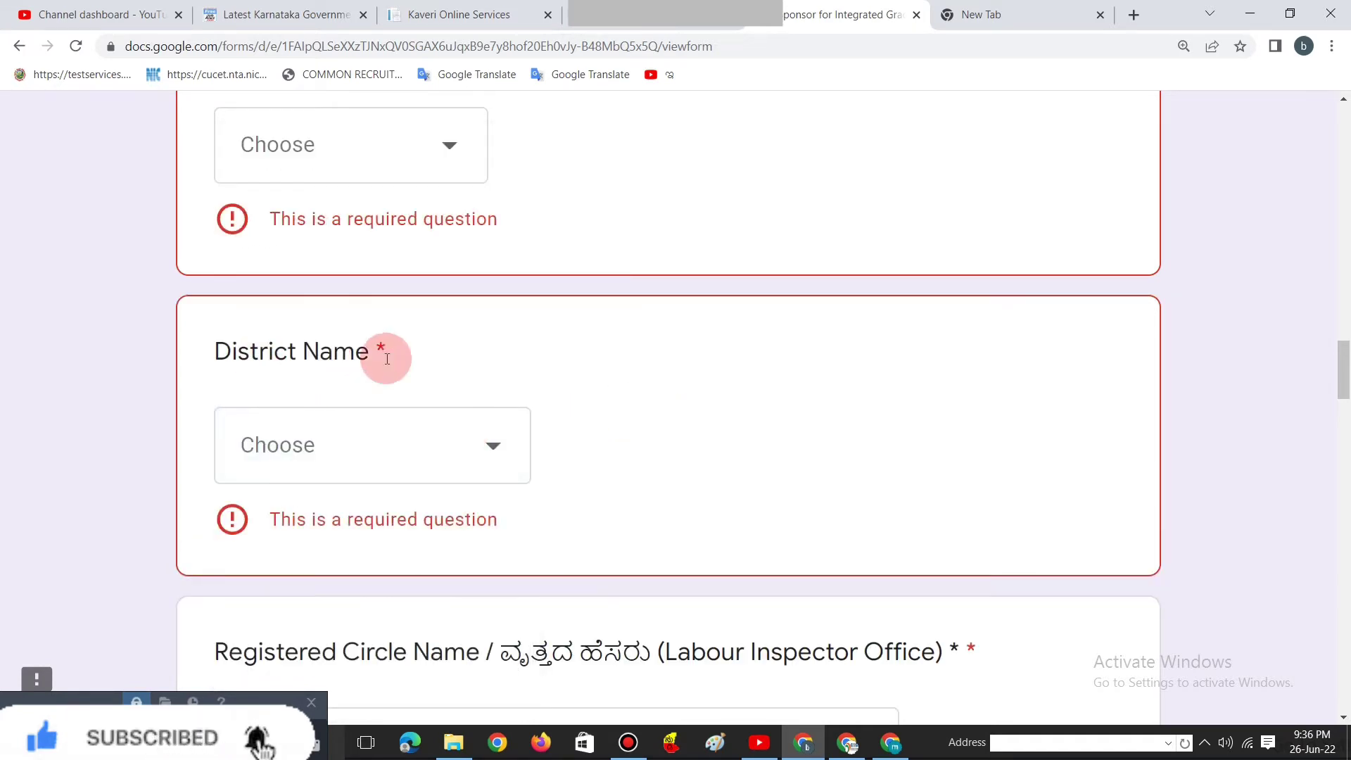
# Step: Browse the Labour Inspector Office options for the Registered Circle Name question without choosing one
pyautogui.scroll(-5, 463, 378)
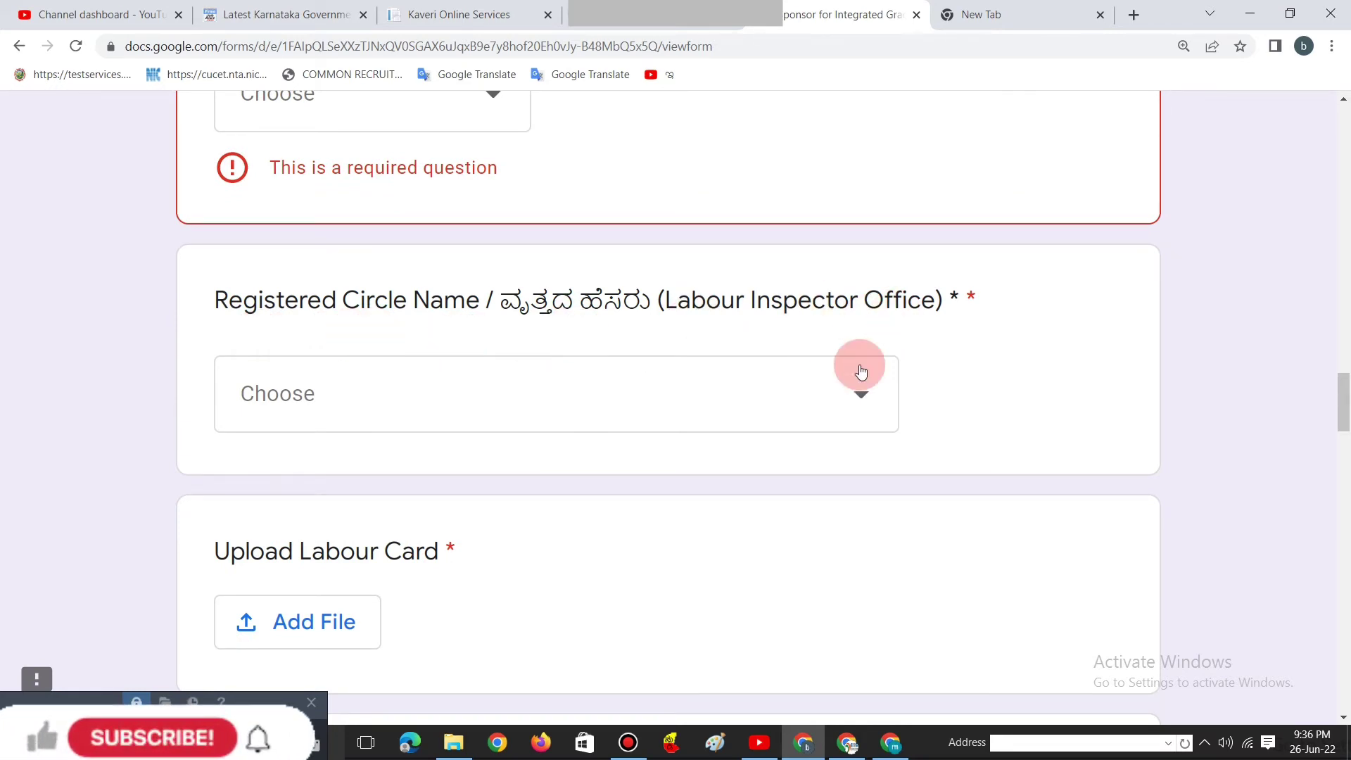
pyautogui.click(609, 384)
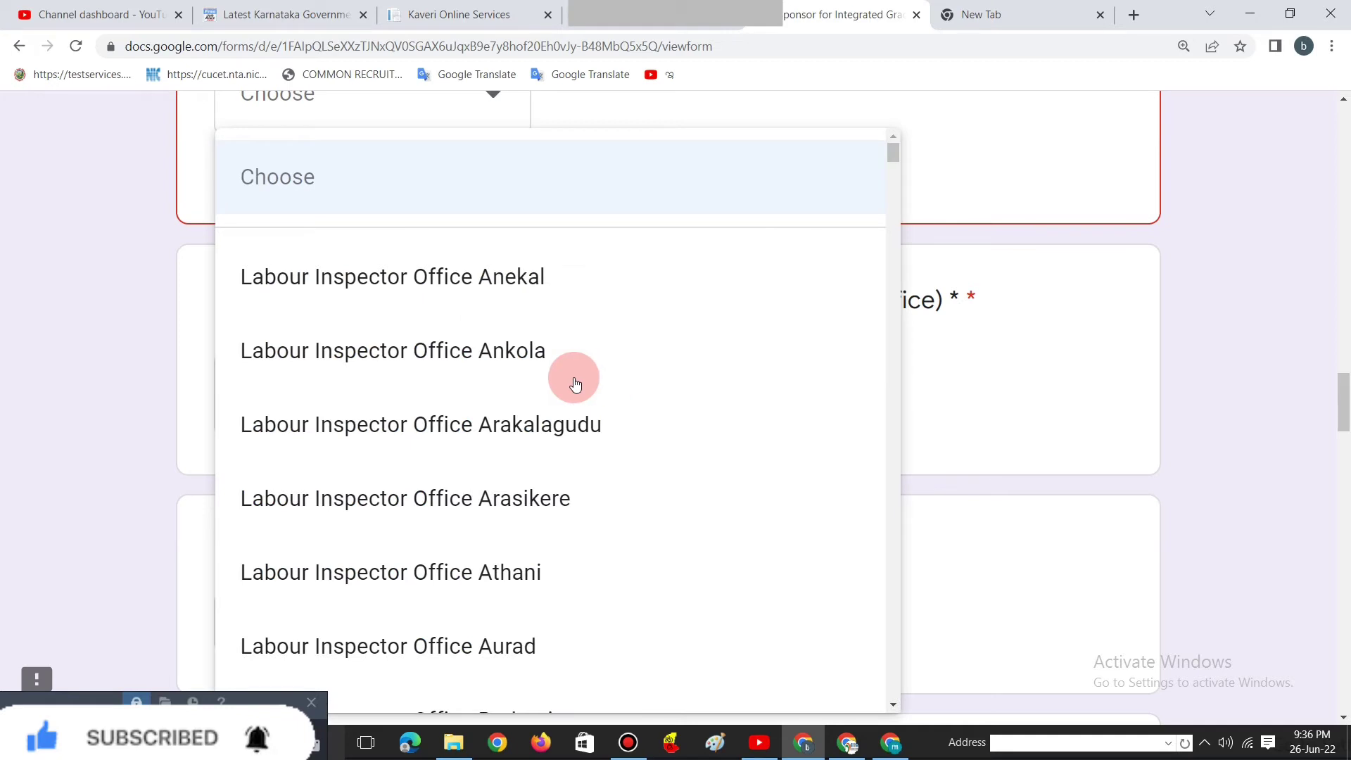
pyautogui.scroll(-9, 735, 313)
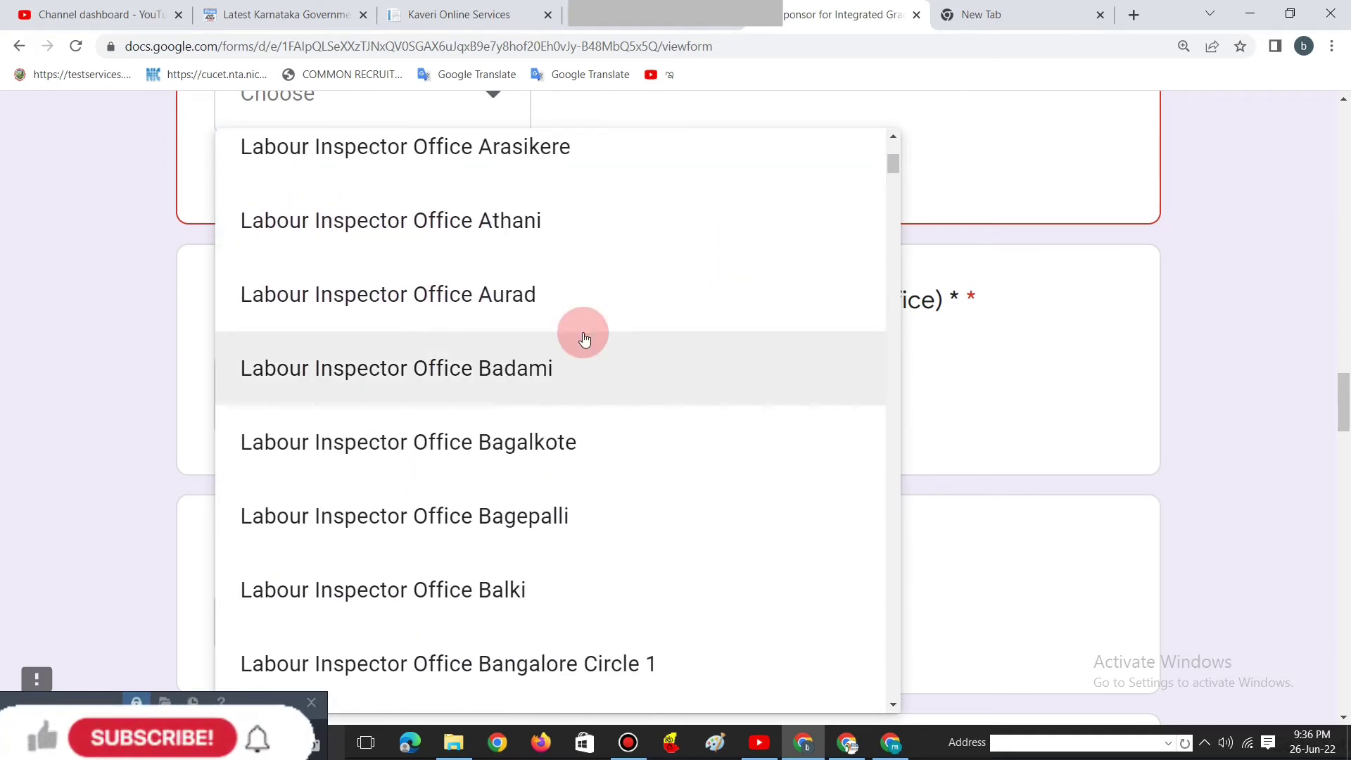
pyautogui.scroll(-1, 587, 329)
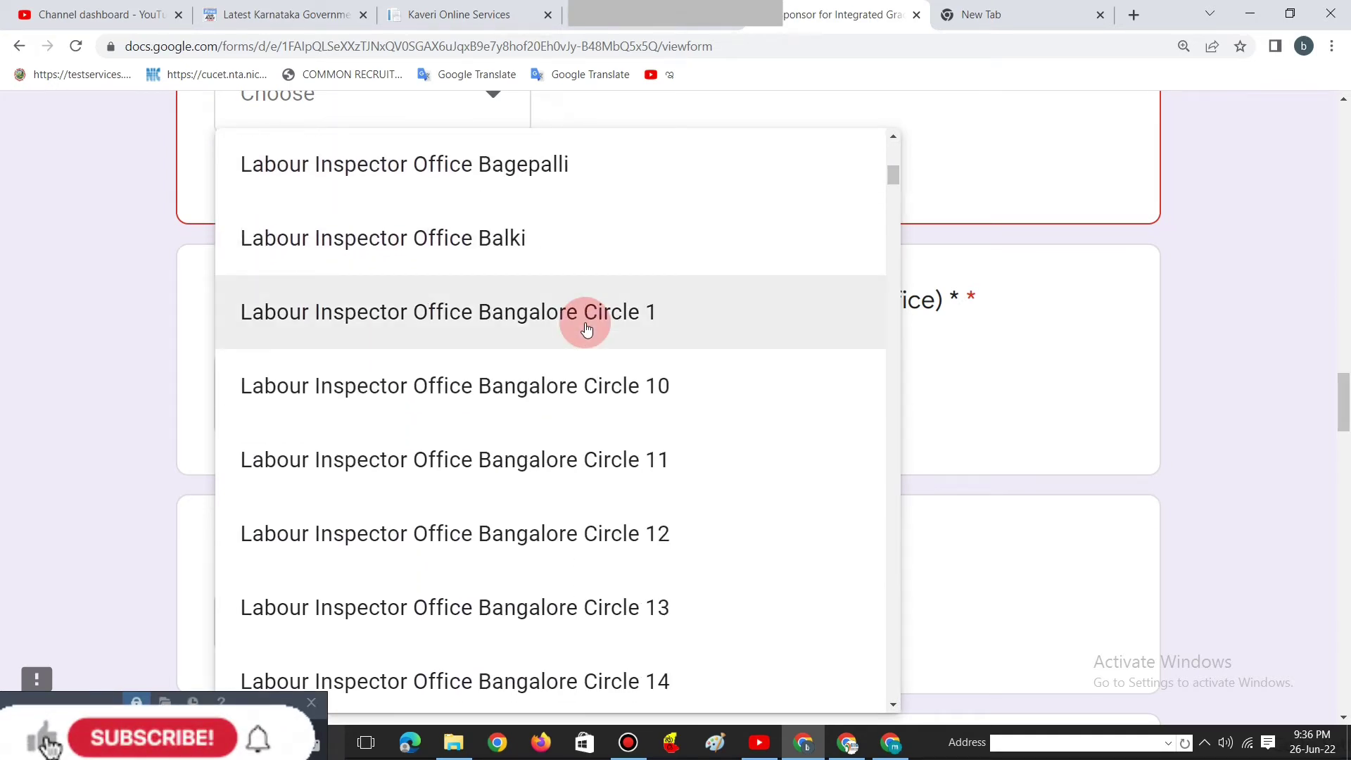
pyautogui.scroll(-10, 587, 329)
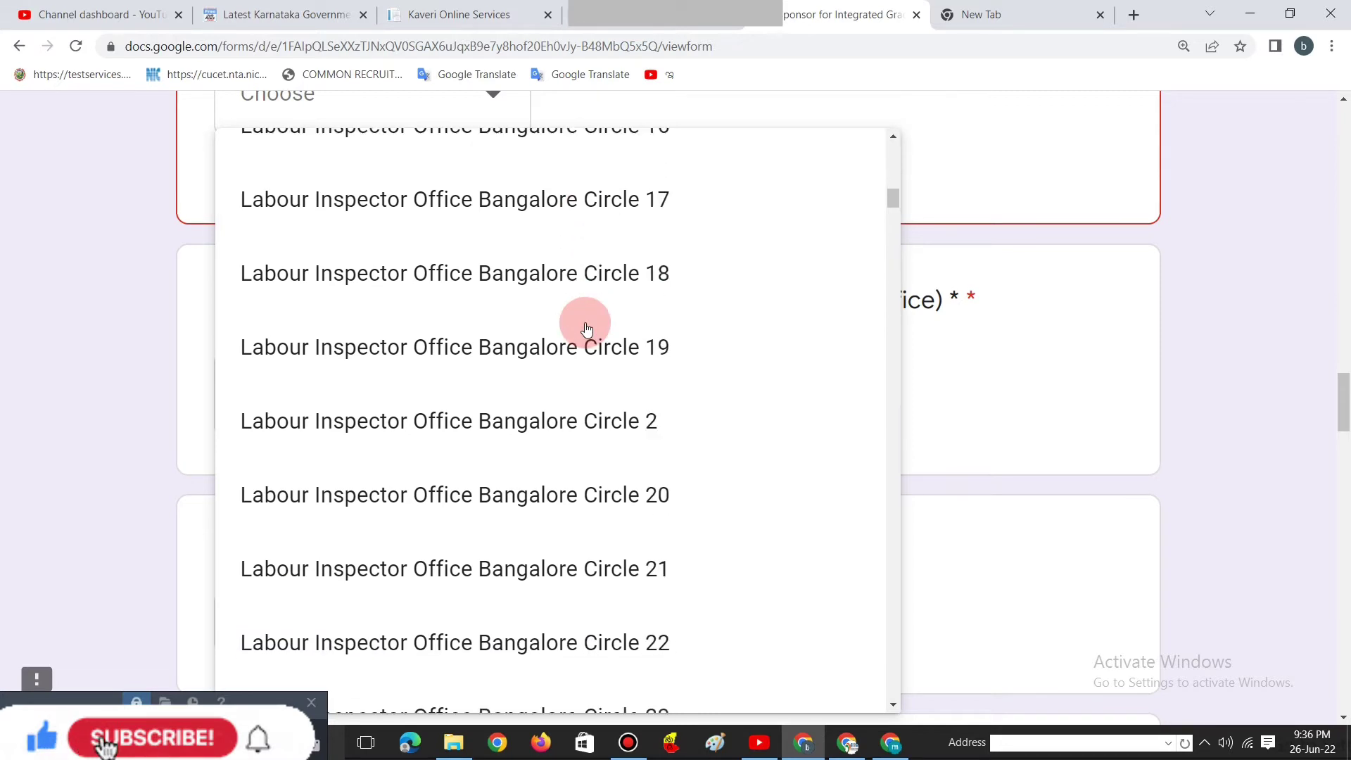
pyautogui.click(1024, 387)
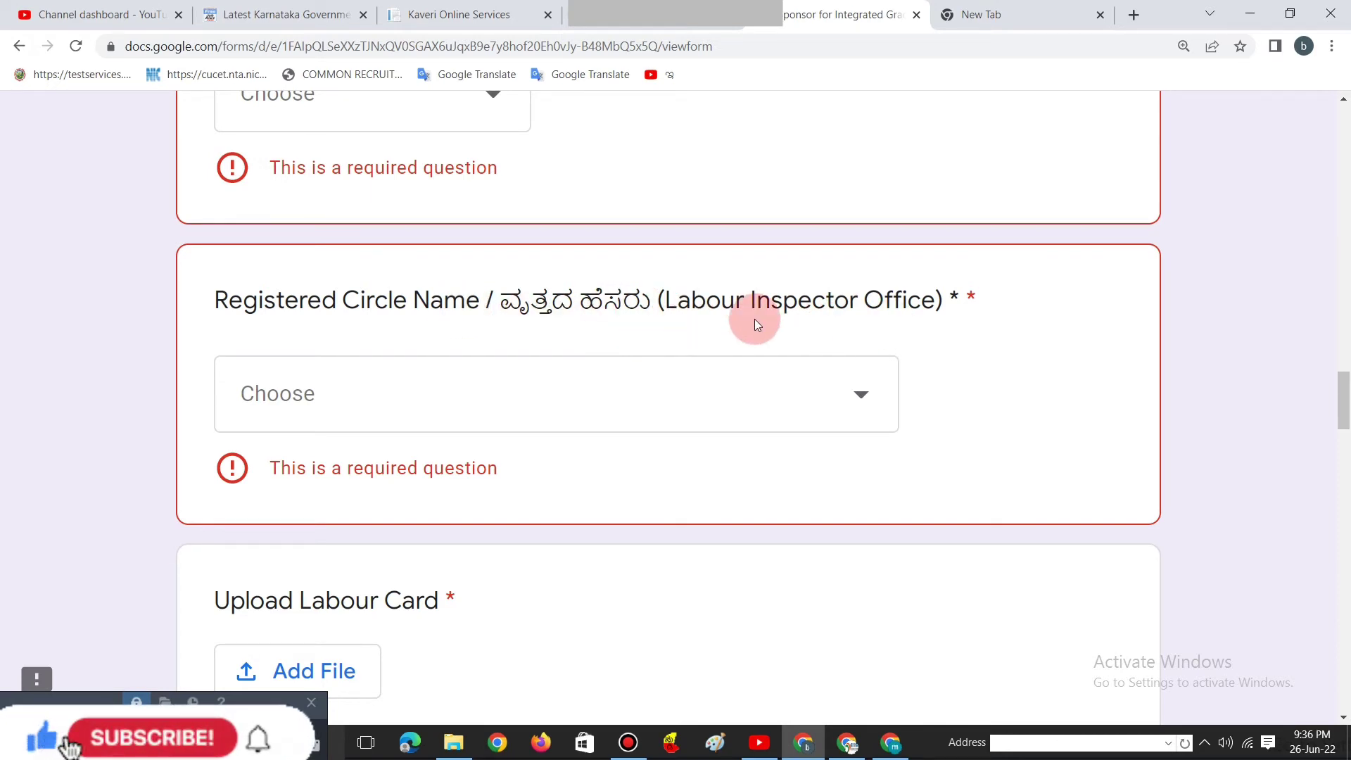
# Step: Examine the Upload Labour Card question and the student's Full Name as per Aadhaar Card question without answering them
pyautogui.scroll(-2, 809, 368)
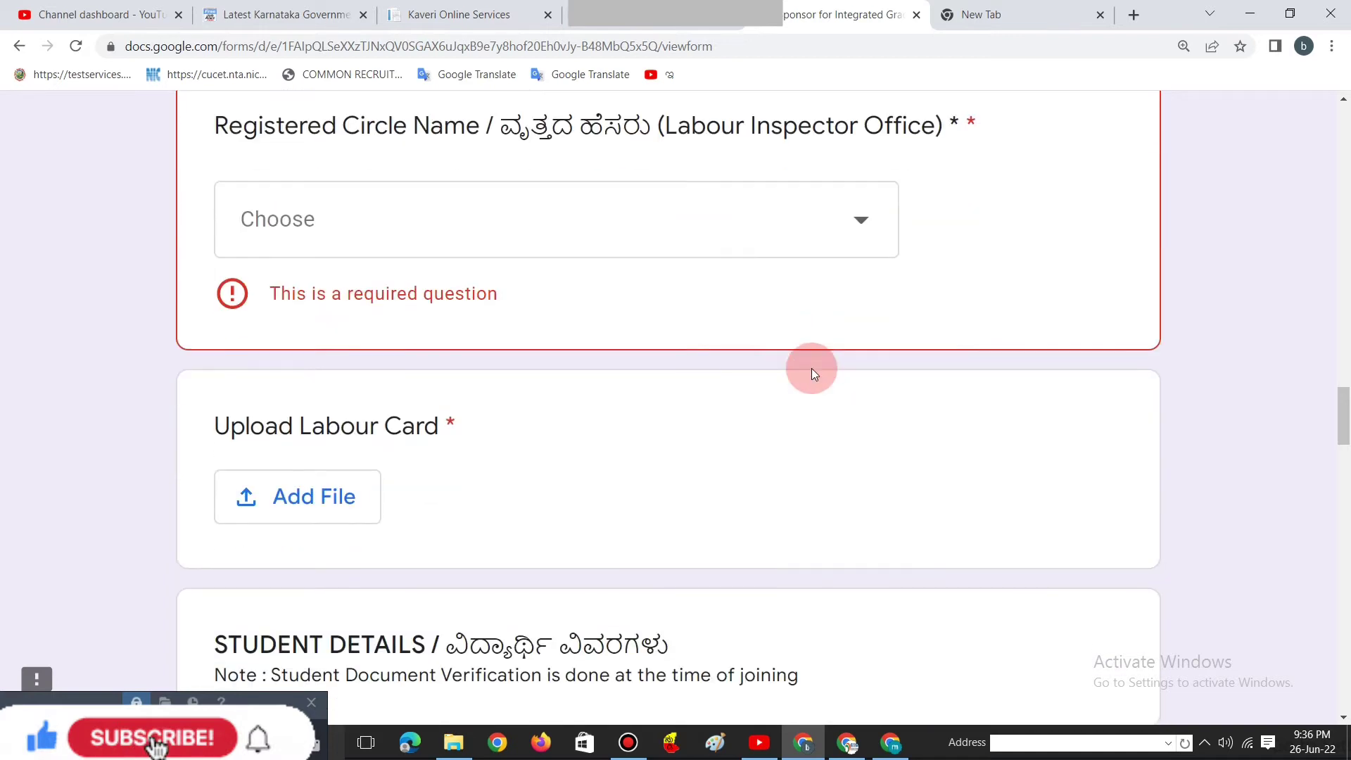
pyautogui.scroll(-2, 812, 369)
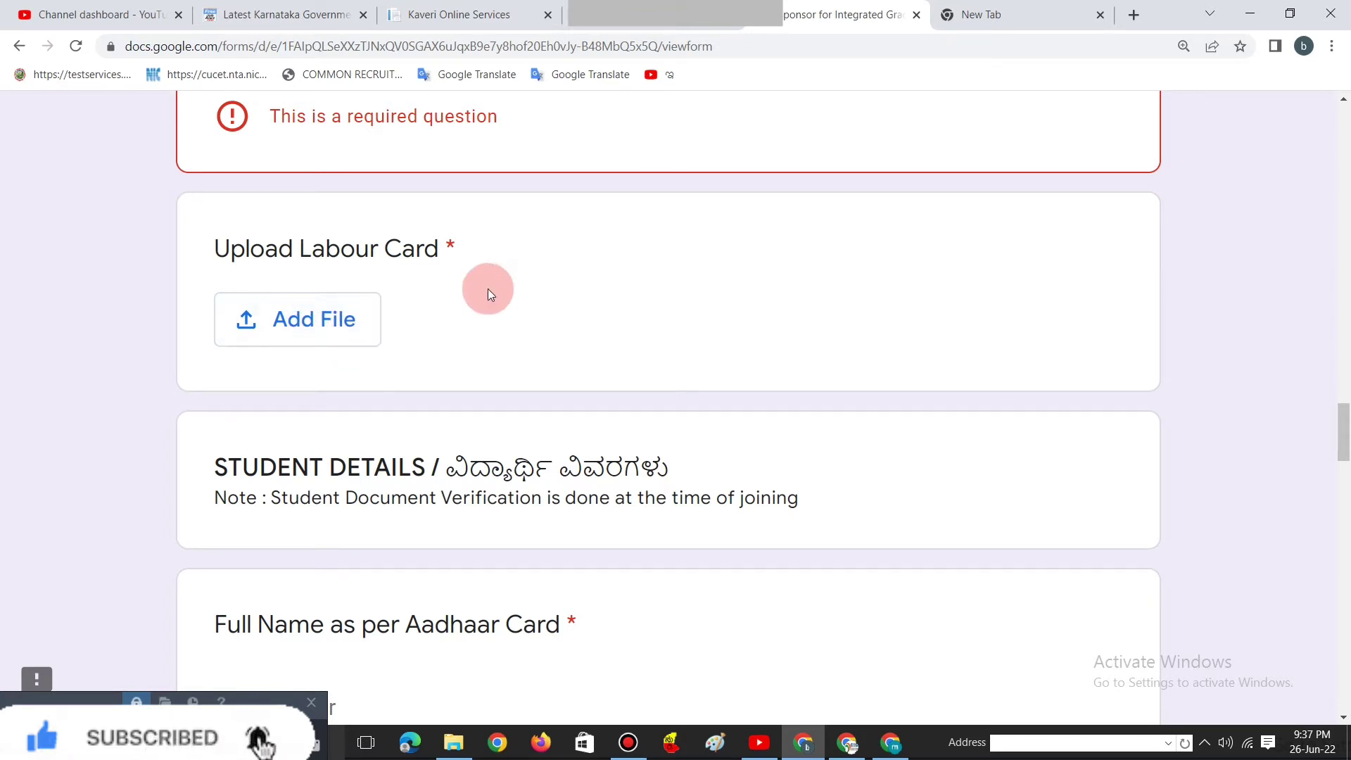
pyautogui.scroll(-3, 374, 341)
pyautogui.scroll(-1, 293, 347)
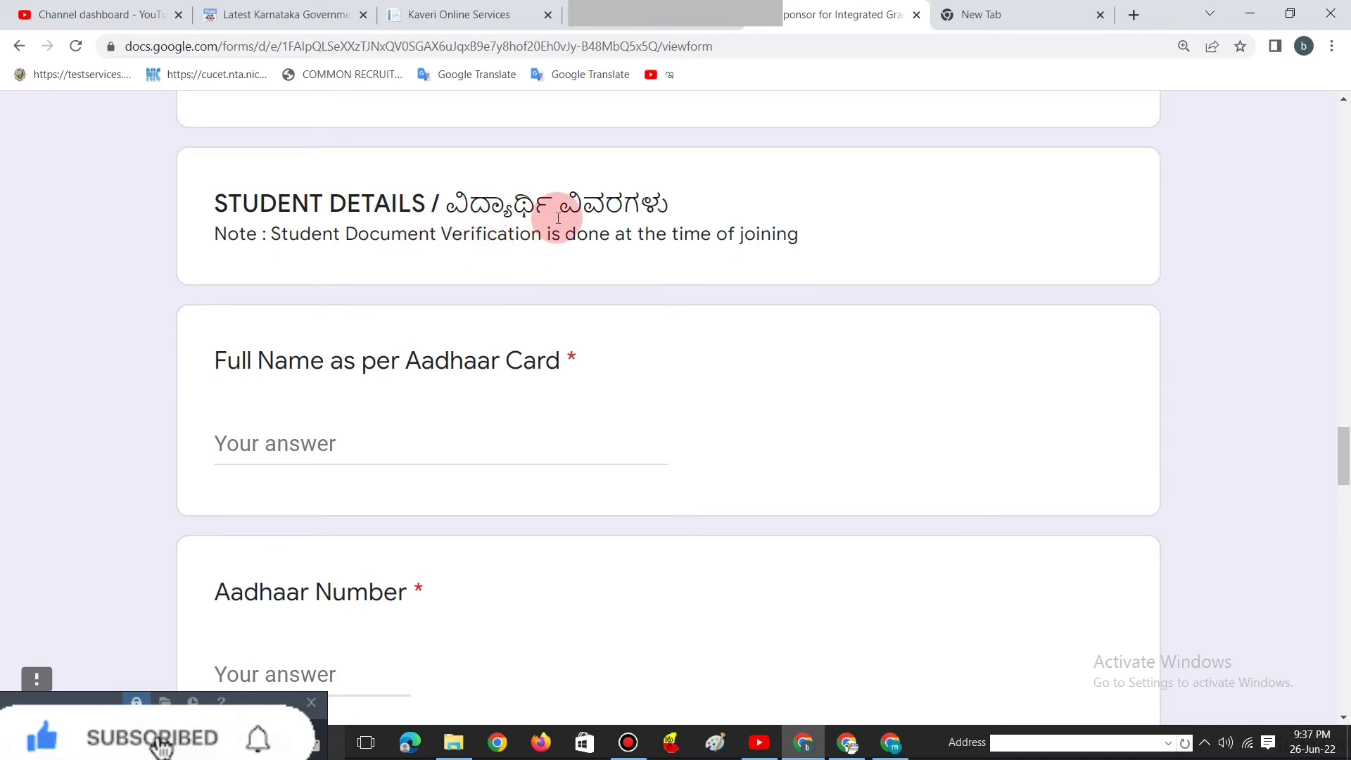
pyautogui.scroll(-2, 300, 349)
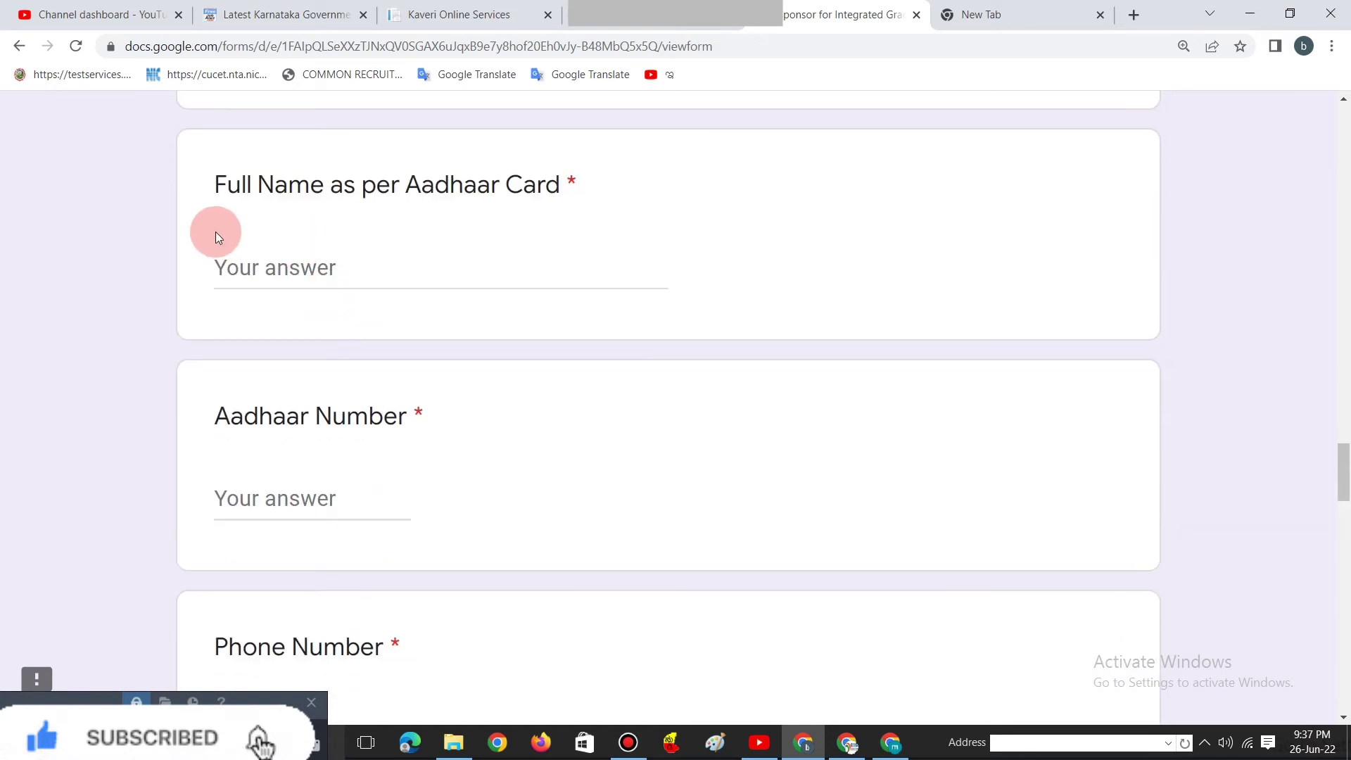
pyautogui.click(279, 254)
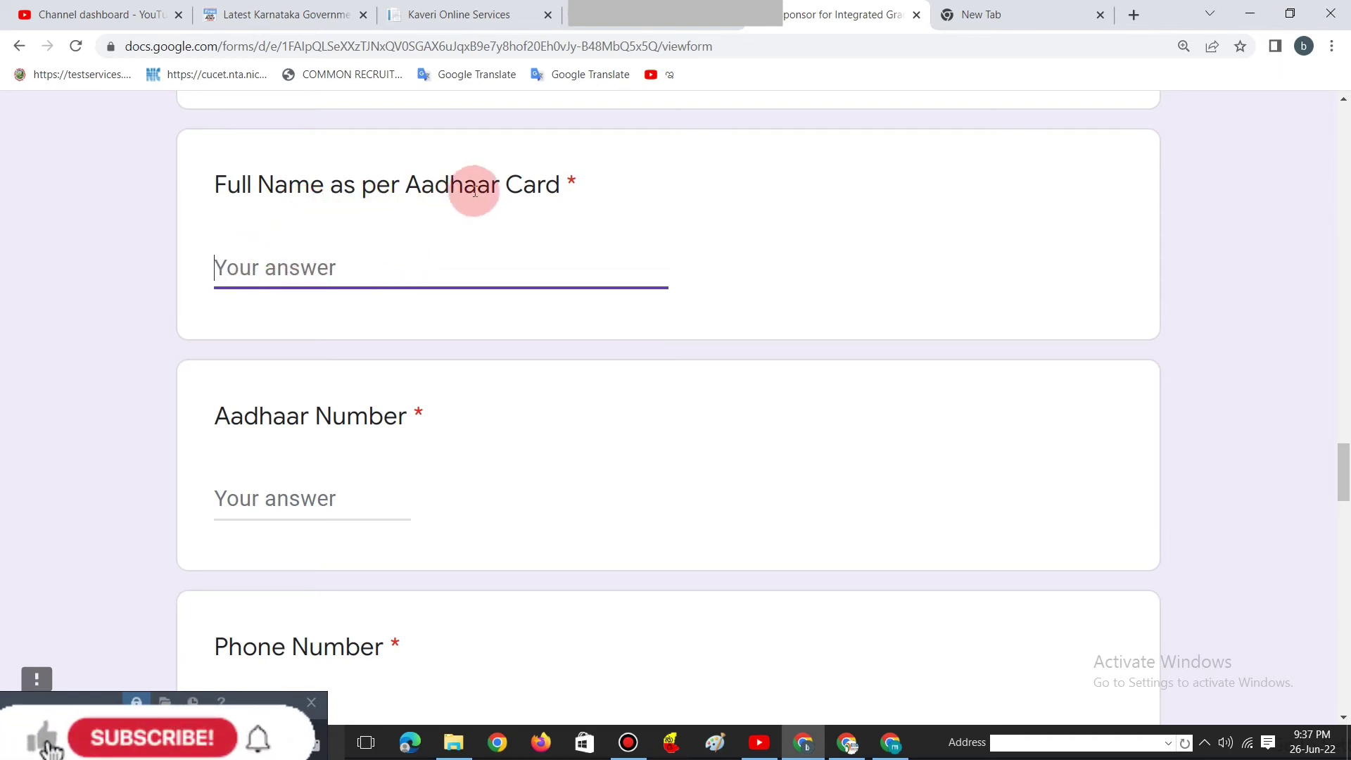
# Step: Go through the student's Aadhaar Number and Phone Number questions, leaving both answers blank
pyautogui.click(276, 485)
pyautogui.click(301, 533)
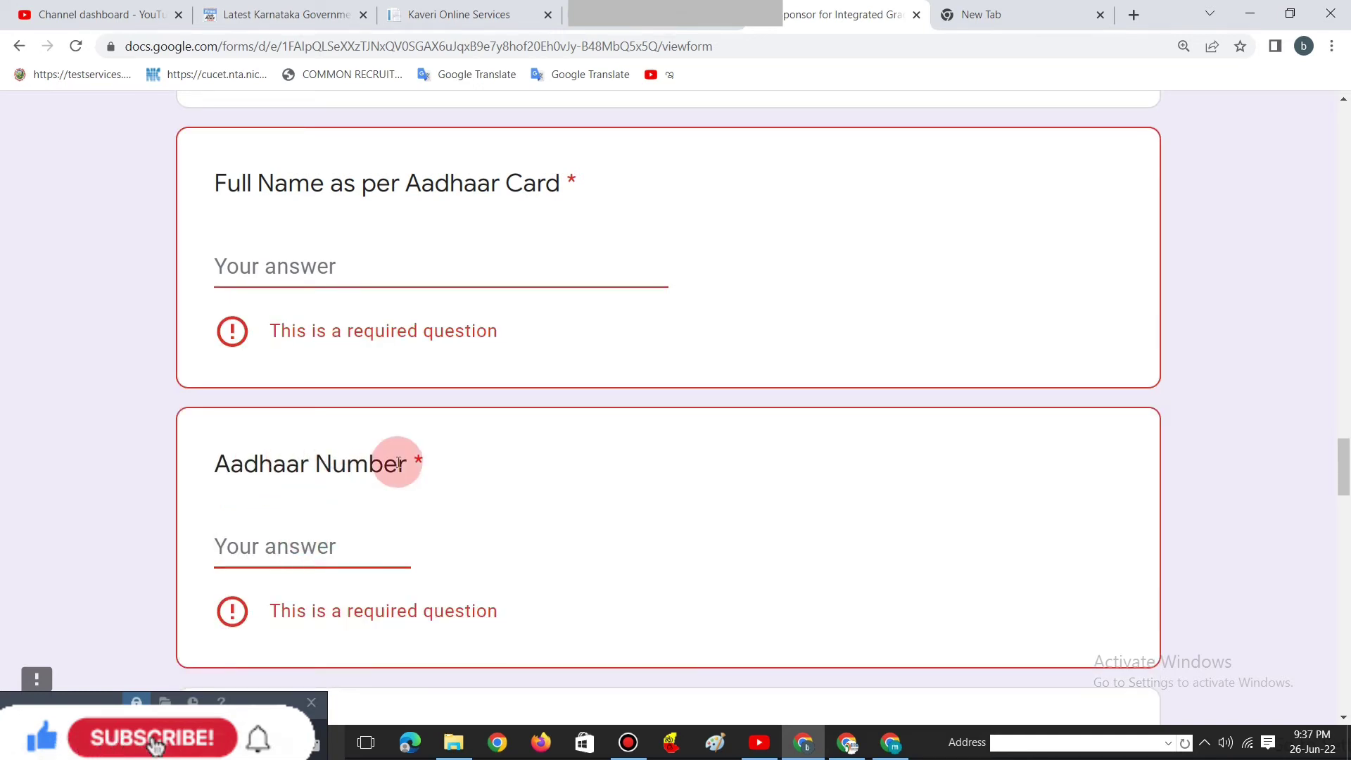
pyautogui.scroll(-3, 398, 463)
pyautogui.click(383, 360)
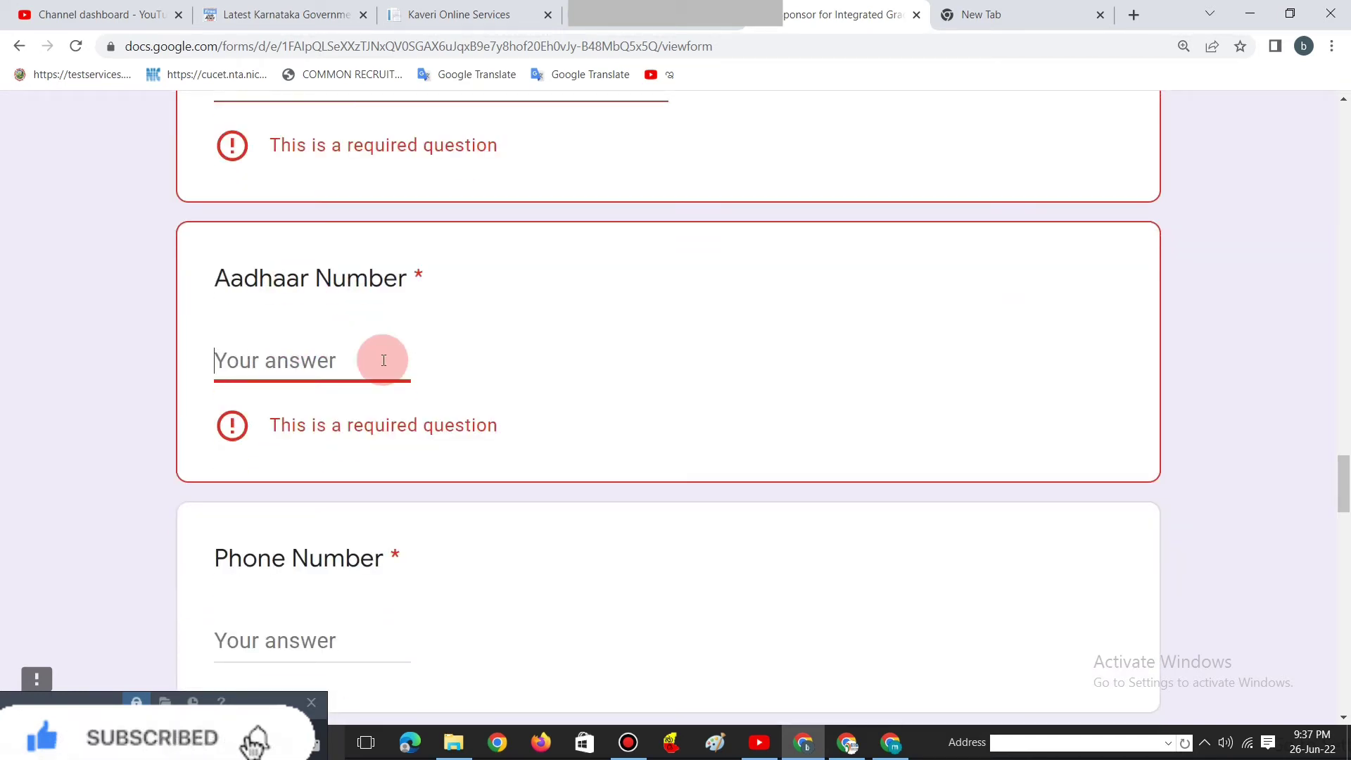
pyautogui.scroll(-1, 384, 360)
pyautogui.click(261, 287)
pyautogui.scroll(-1, 263, 286)
pyautogui.click(256, 468)
pyautogui.scroll(-1, 384, 353)
pyautogui.click(254, 384)
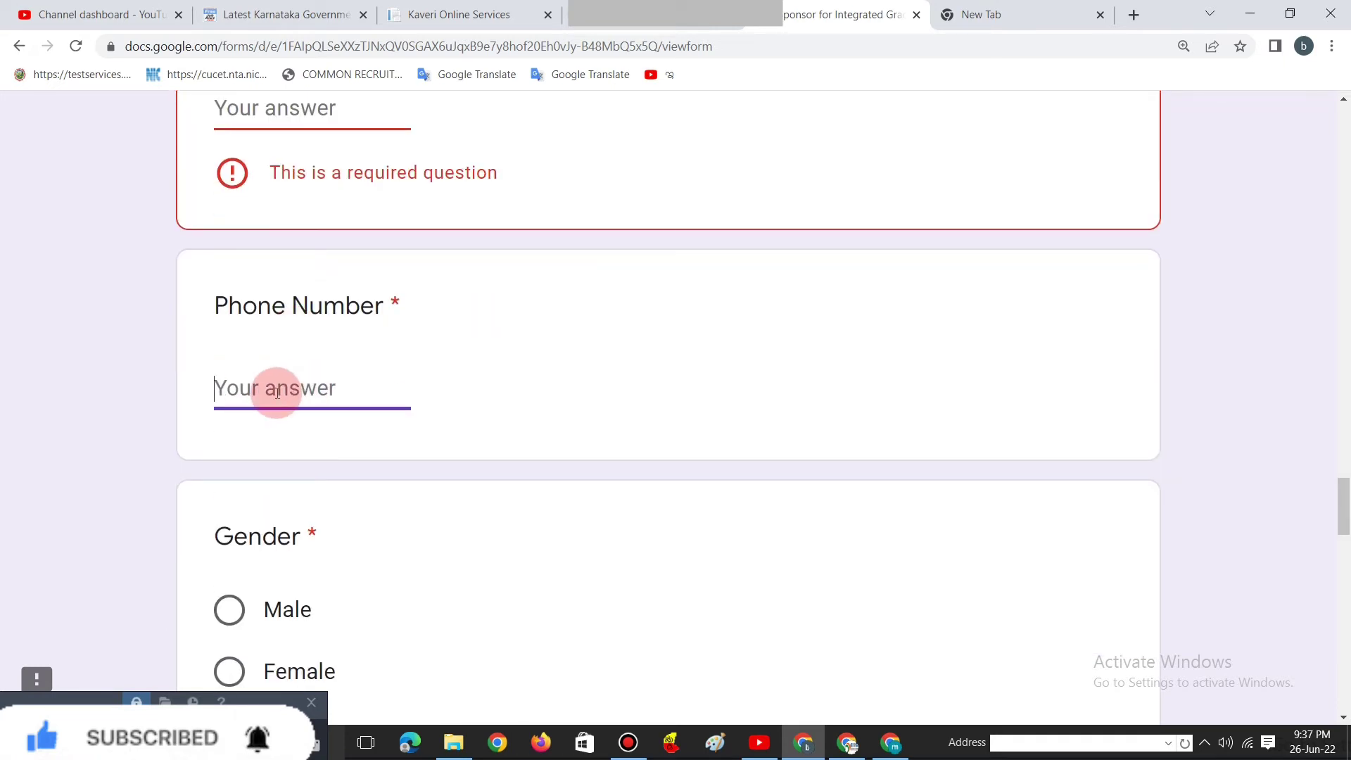
pyautogui.scroll(-2, 275, 391)
pyautogui.click(264, 210)
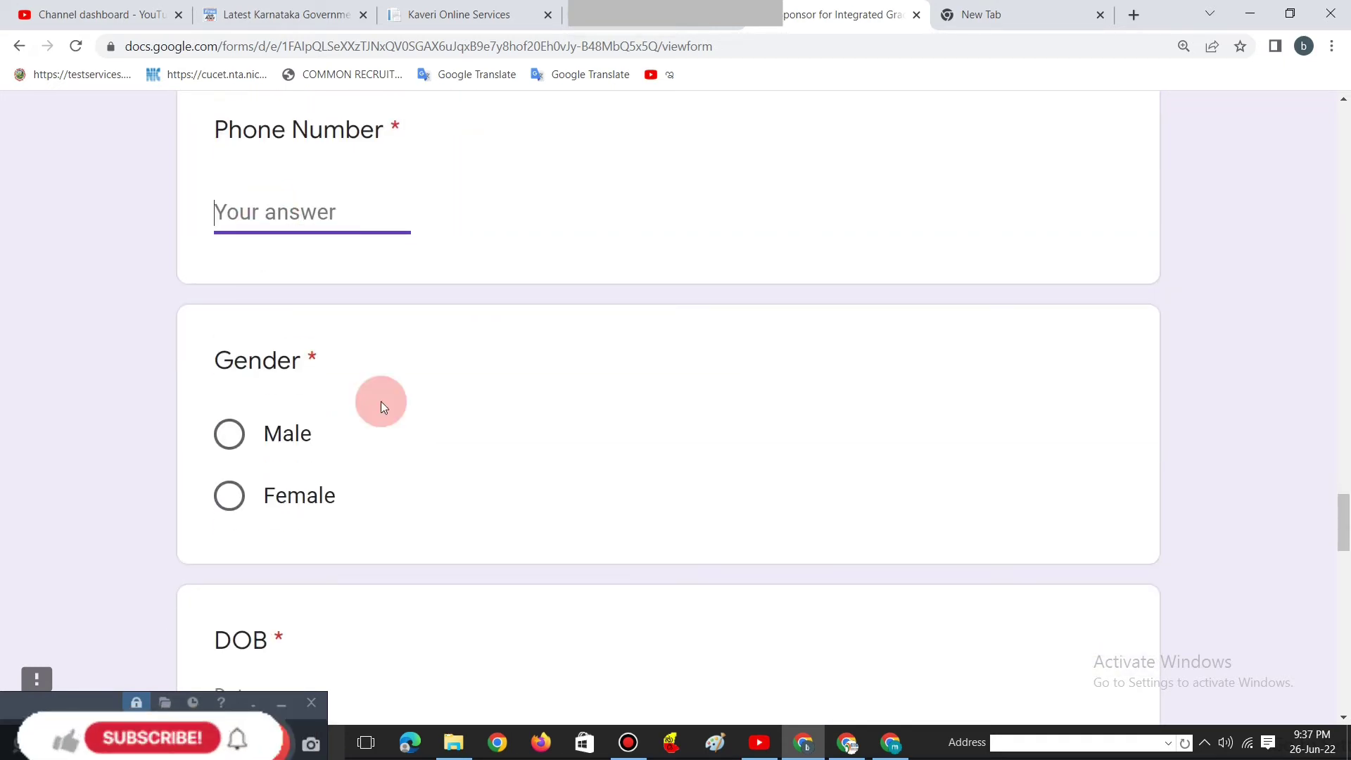
# Step: Choose Male as the student's gender in the Student Details section
pyautogui.click(283, 407)
pyautogui.click(230, 482)
pyautogui.scroll(-4, 352, 422)
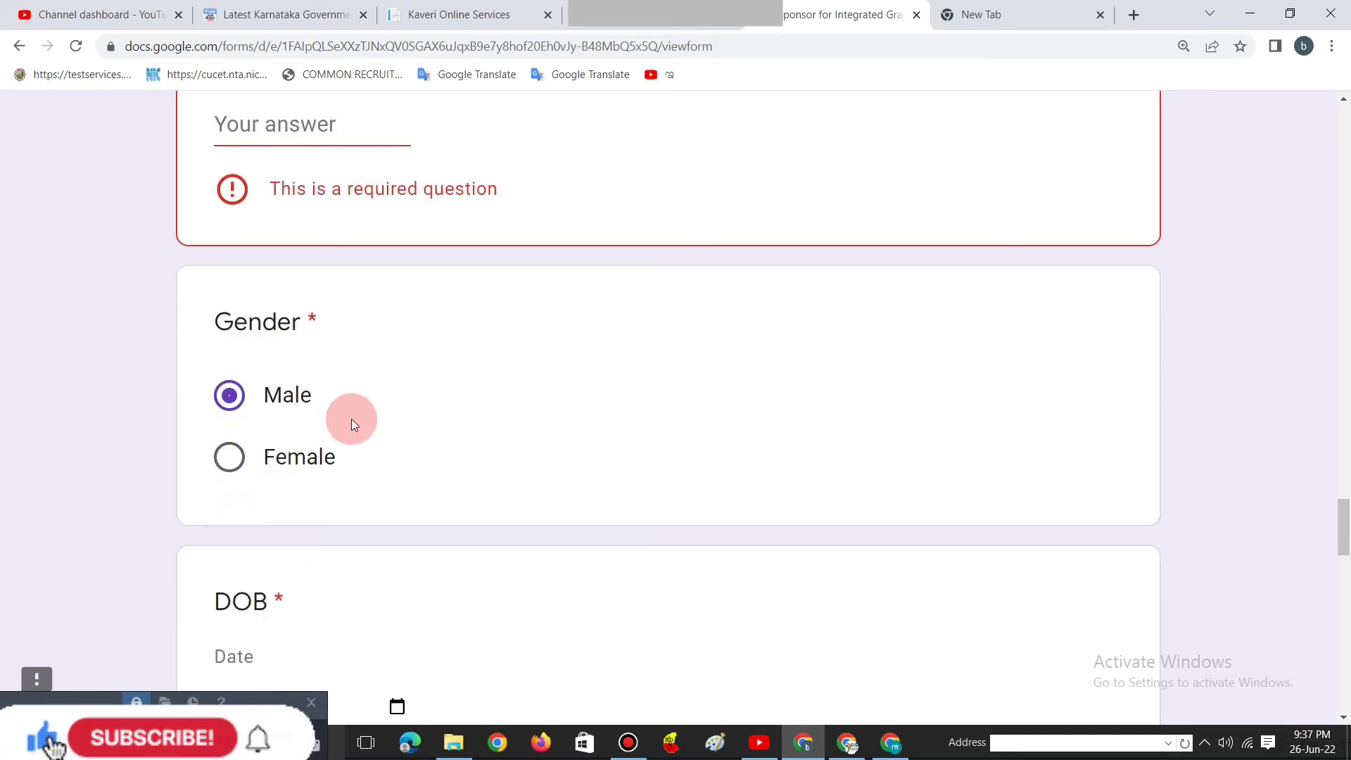
# Step: Look at the calendar for the DOB question and at the Postal Address question without filling in either
pyautogui.scroll(-2, 366, 292)
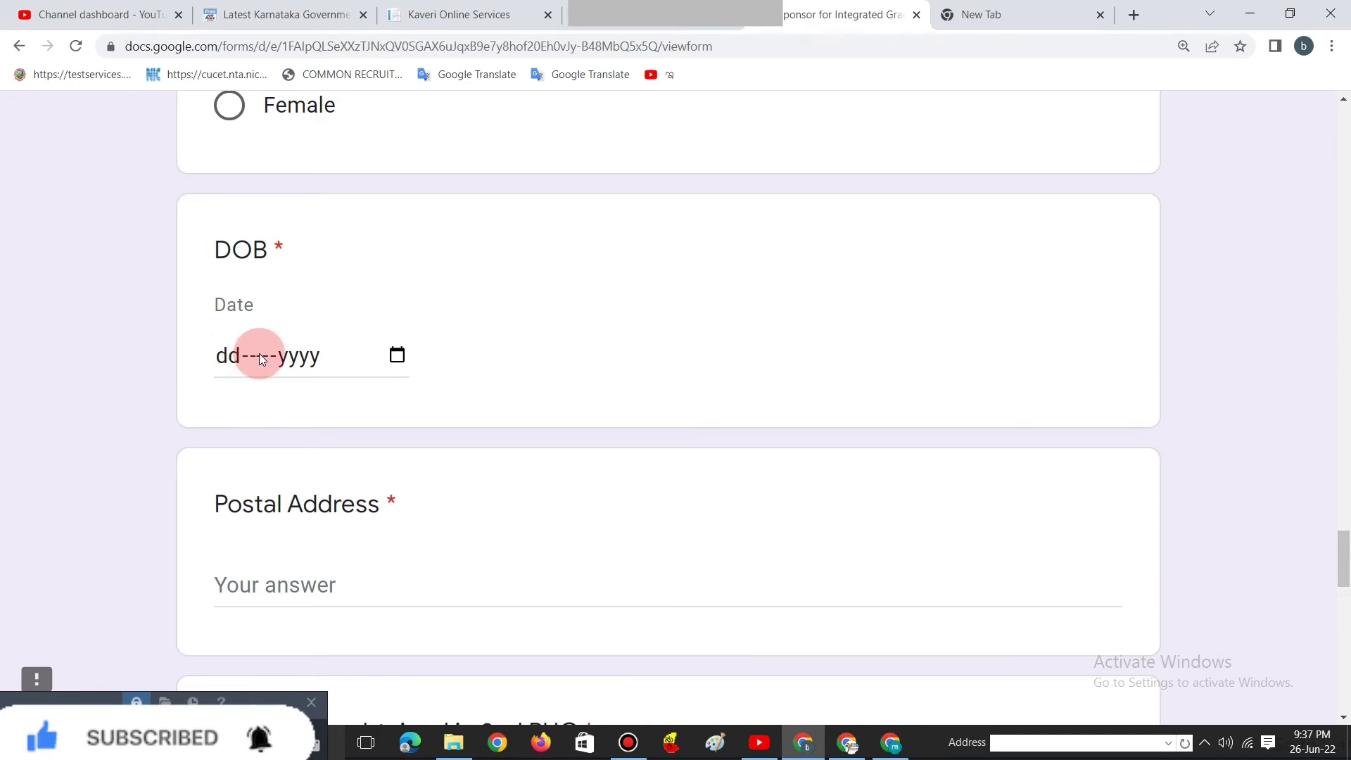
pyautogui.click(397, 356)
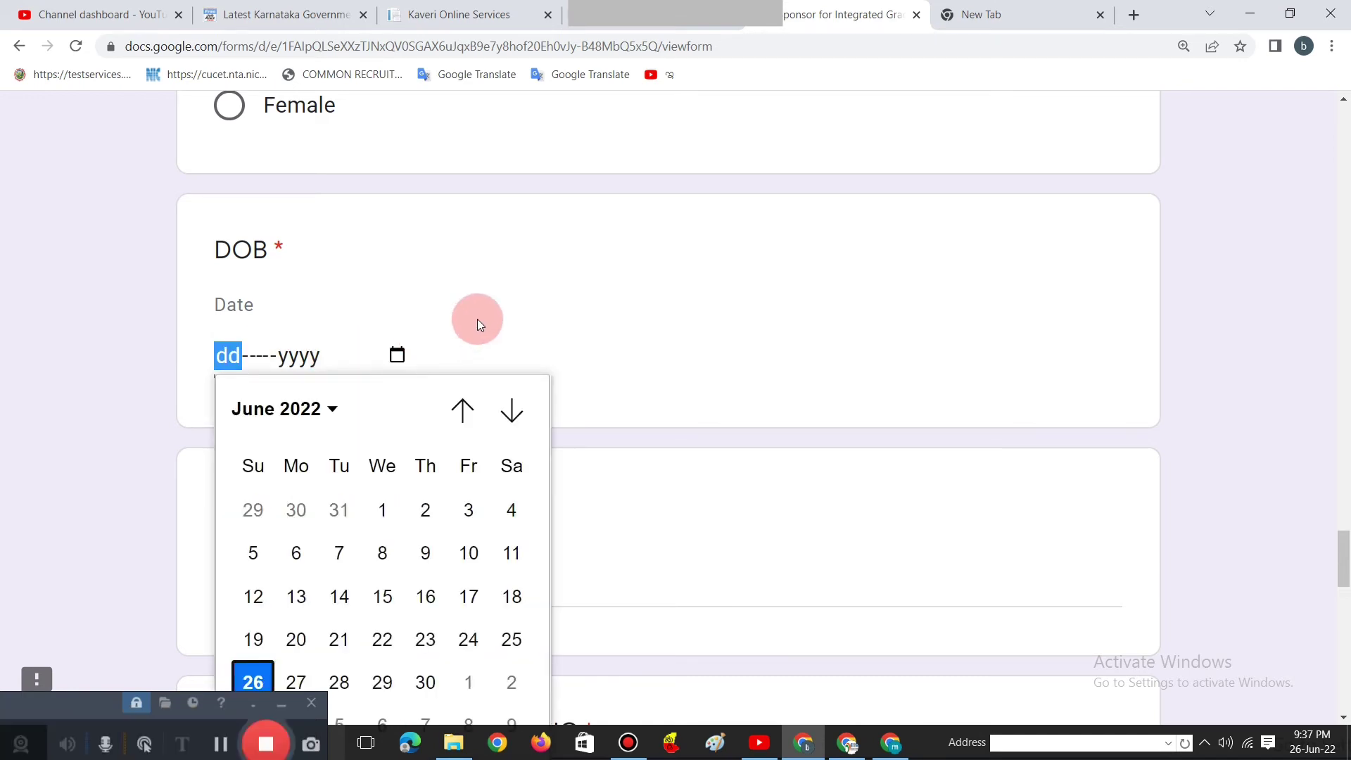
pyautogui.click(513, 306)
pyautogui.scroll(-3, 513, 307)
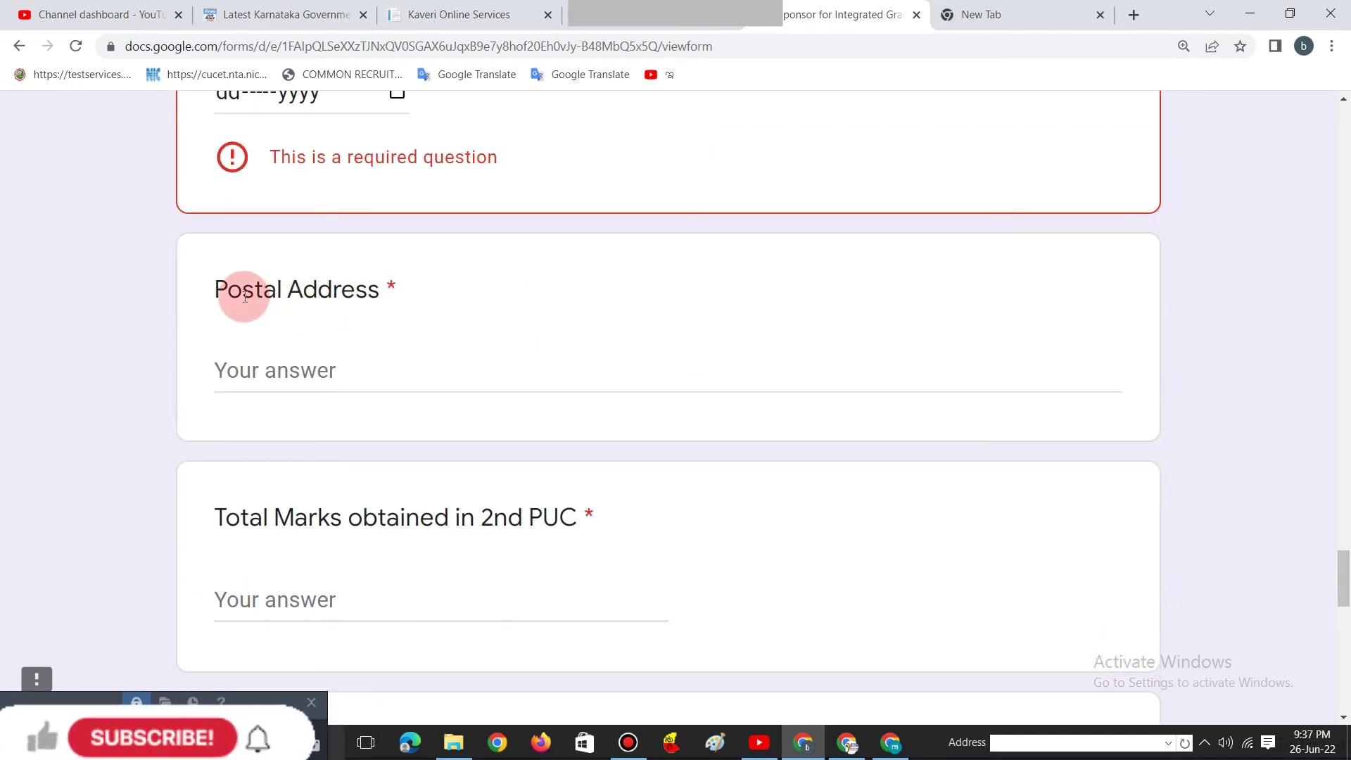
pyautogui.click(278, 355)
pyautogui.scroll(-1, 387, 361)
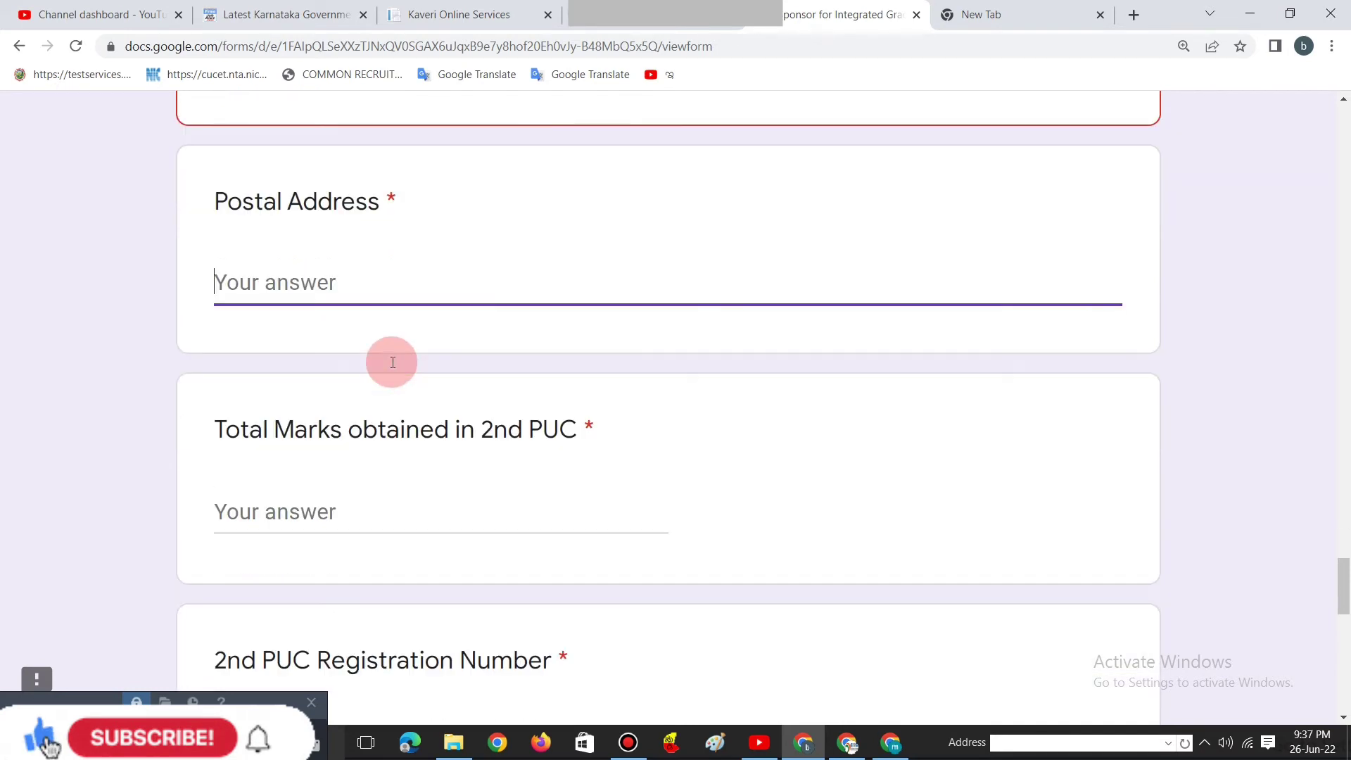
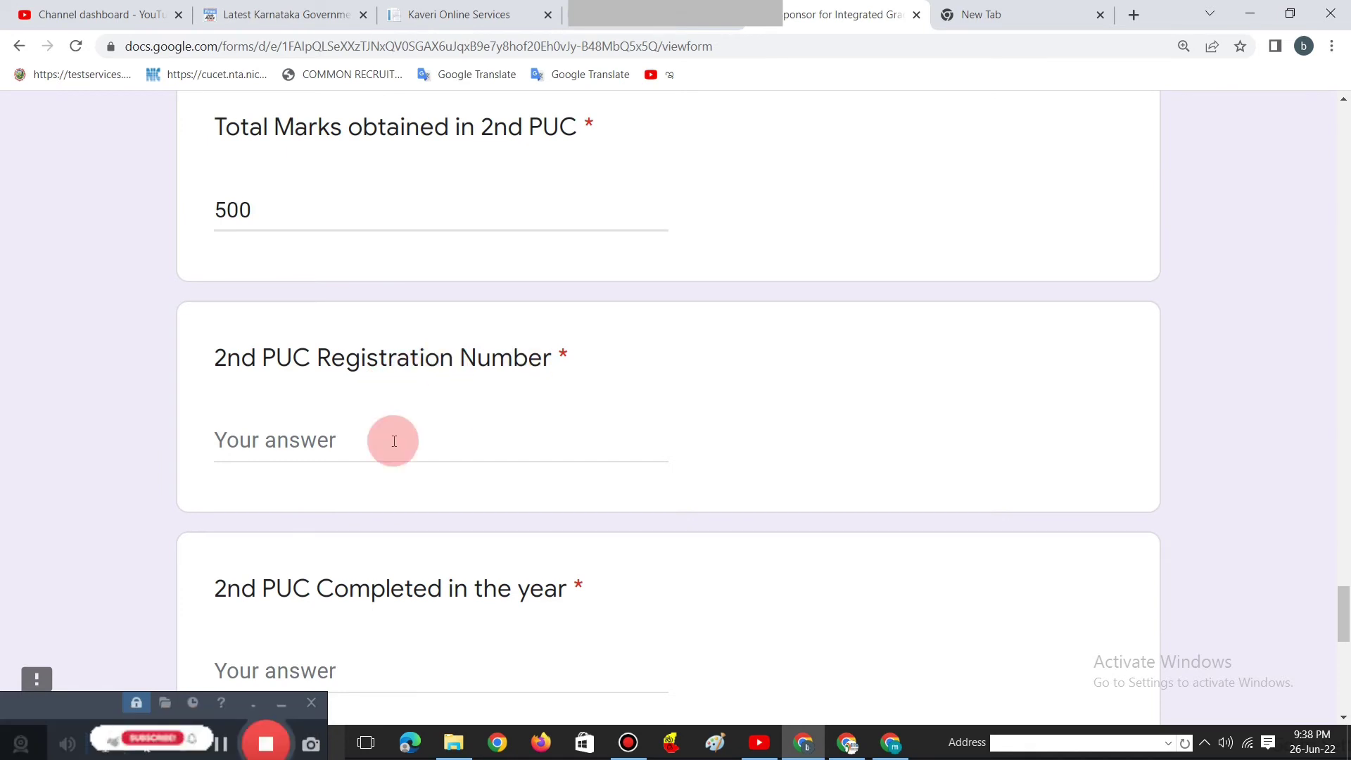
# Step: Fill in the student's 2nd PUC Registration Number with a placeholder number
pyautogui.click(313, 441)
pyautogui.write('000')
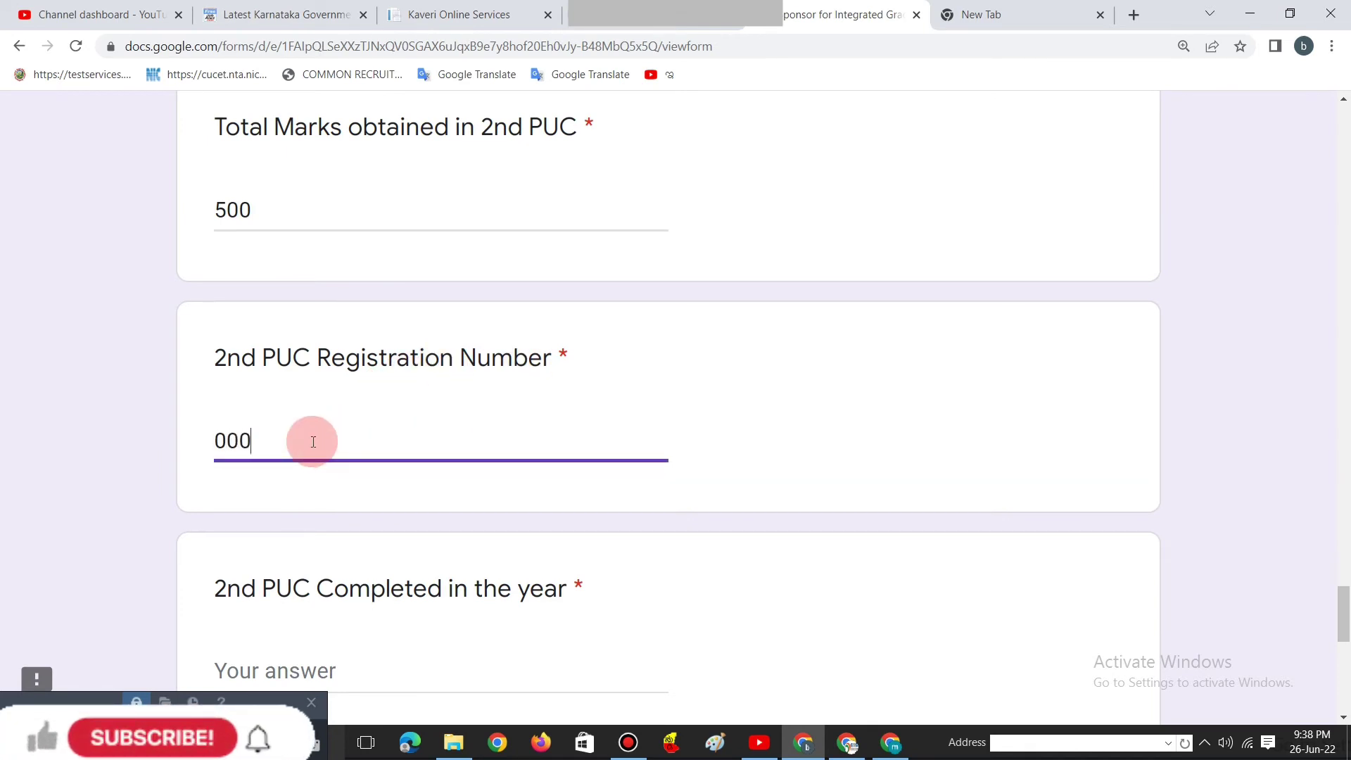
pyautogui.write('000000')
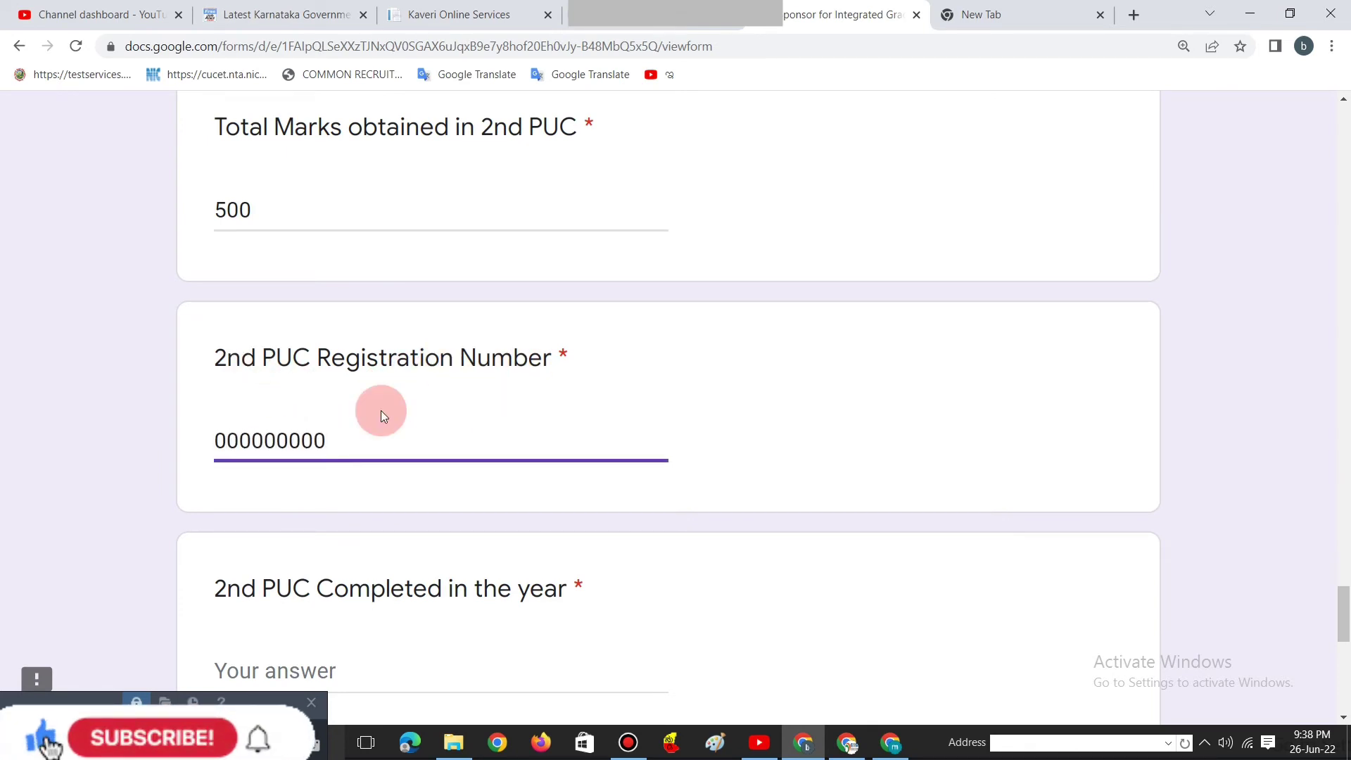
# Step: Enter 00000 as the placeholder answer for the year 2nd PUC was completed
pyautogui.scroll(-3, 419, 399)
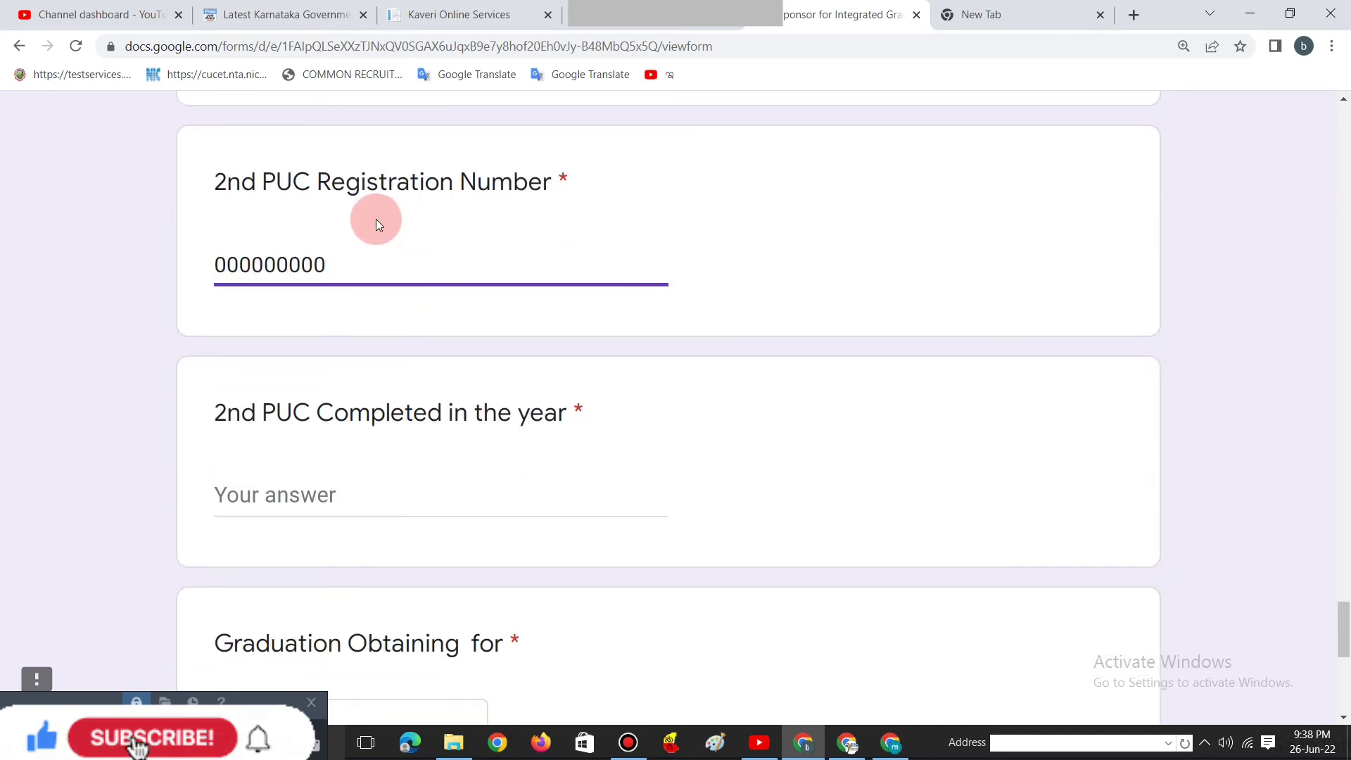
pyautogui.scroll(-2, 340, 272)
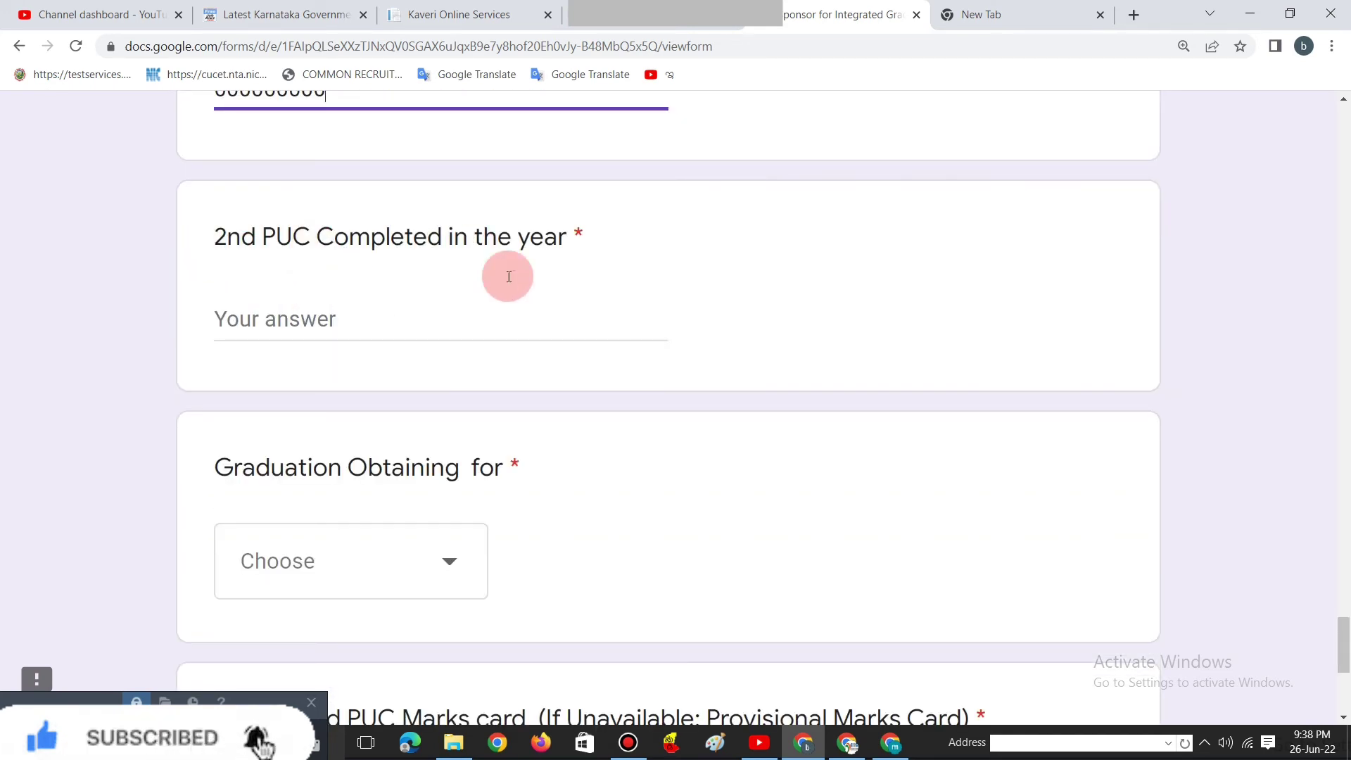
pyautogui.click(280, 320)
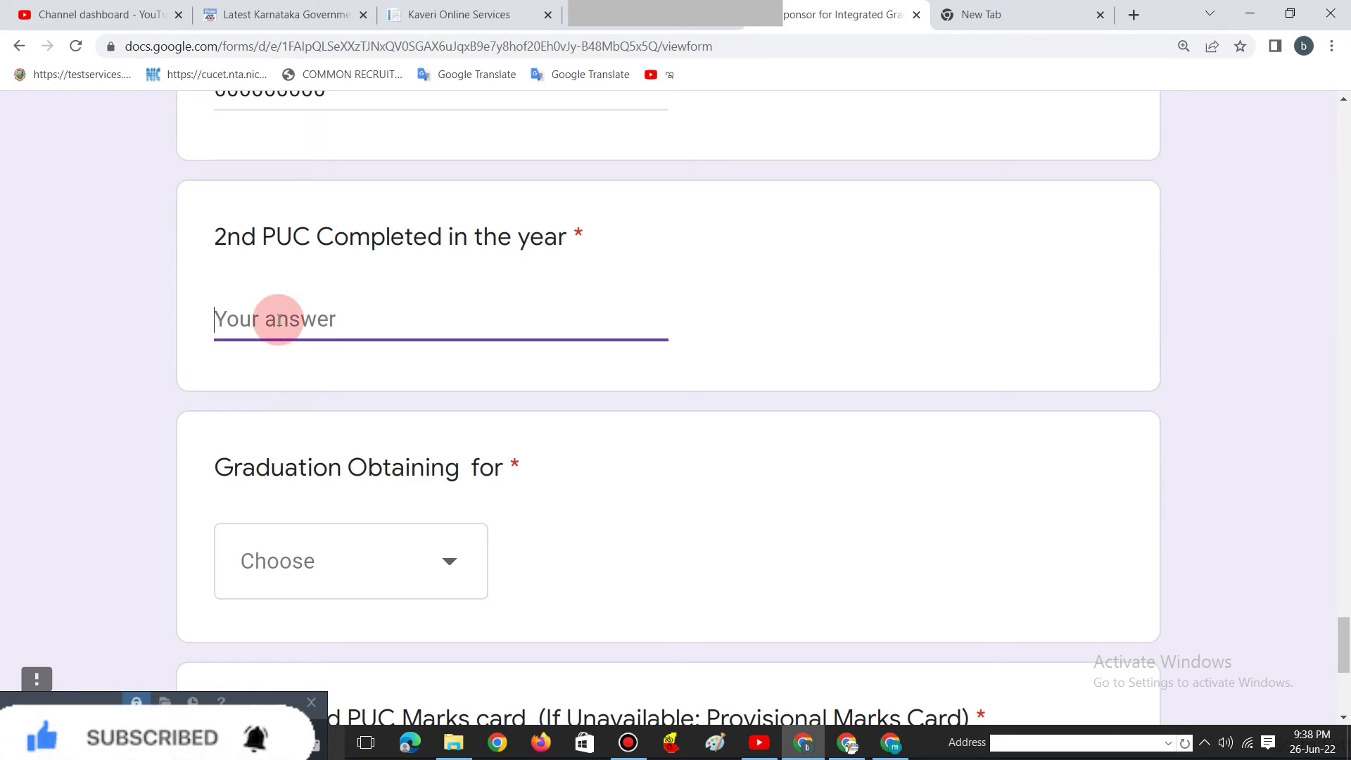
pyautogui.write('00000')
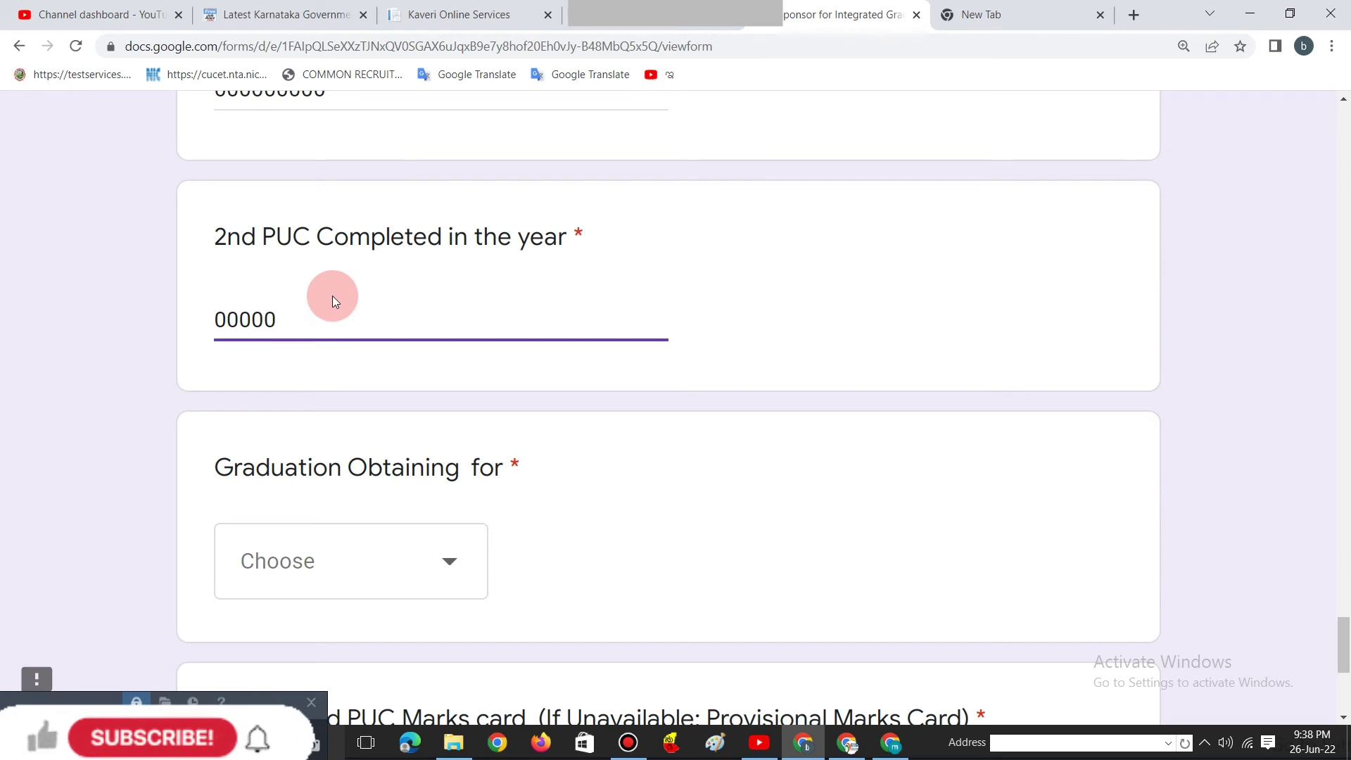
pyautogui.scroll(-1, 394, 408)
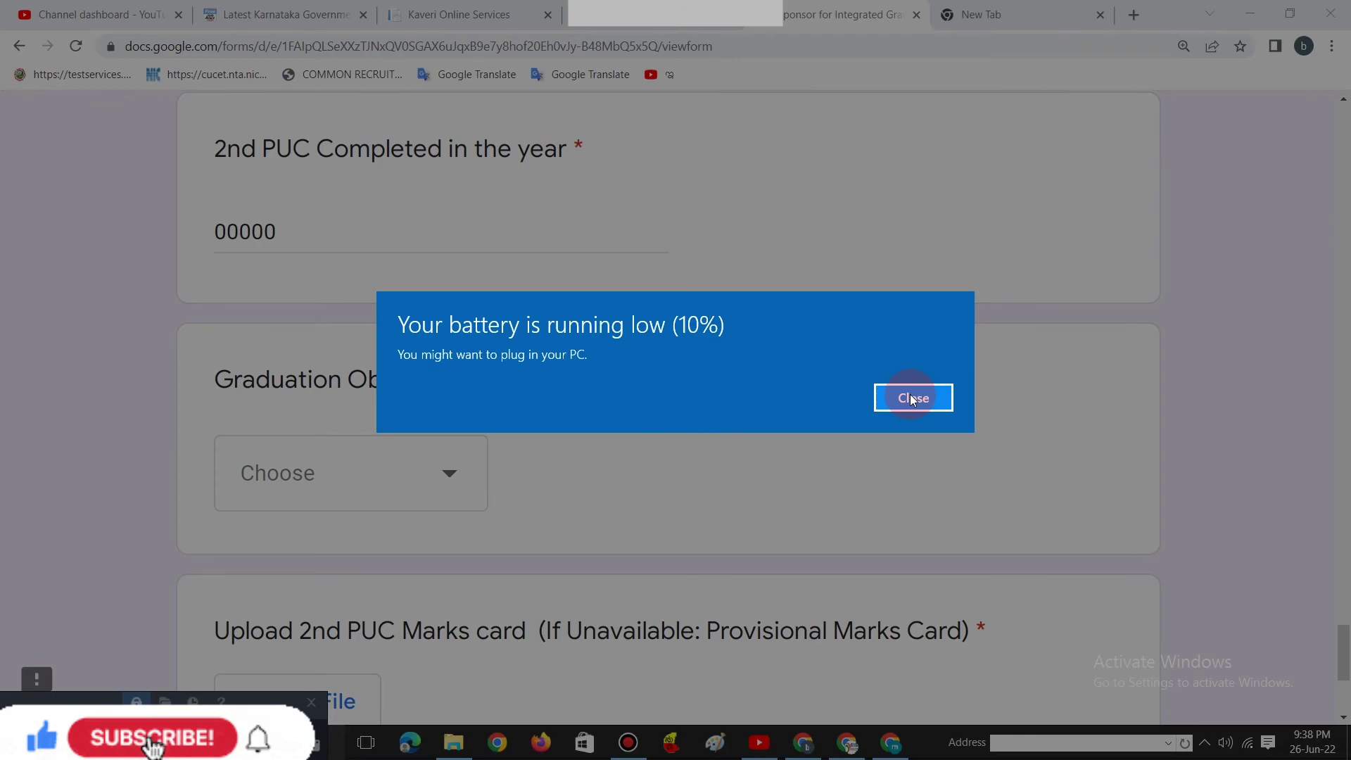
# Step: Dismiss the low battery notice and choose B.Com for the Graduation Obtaining for question
pyautogui.click(910, 394)
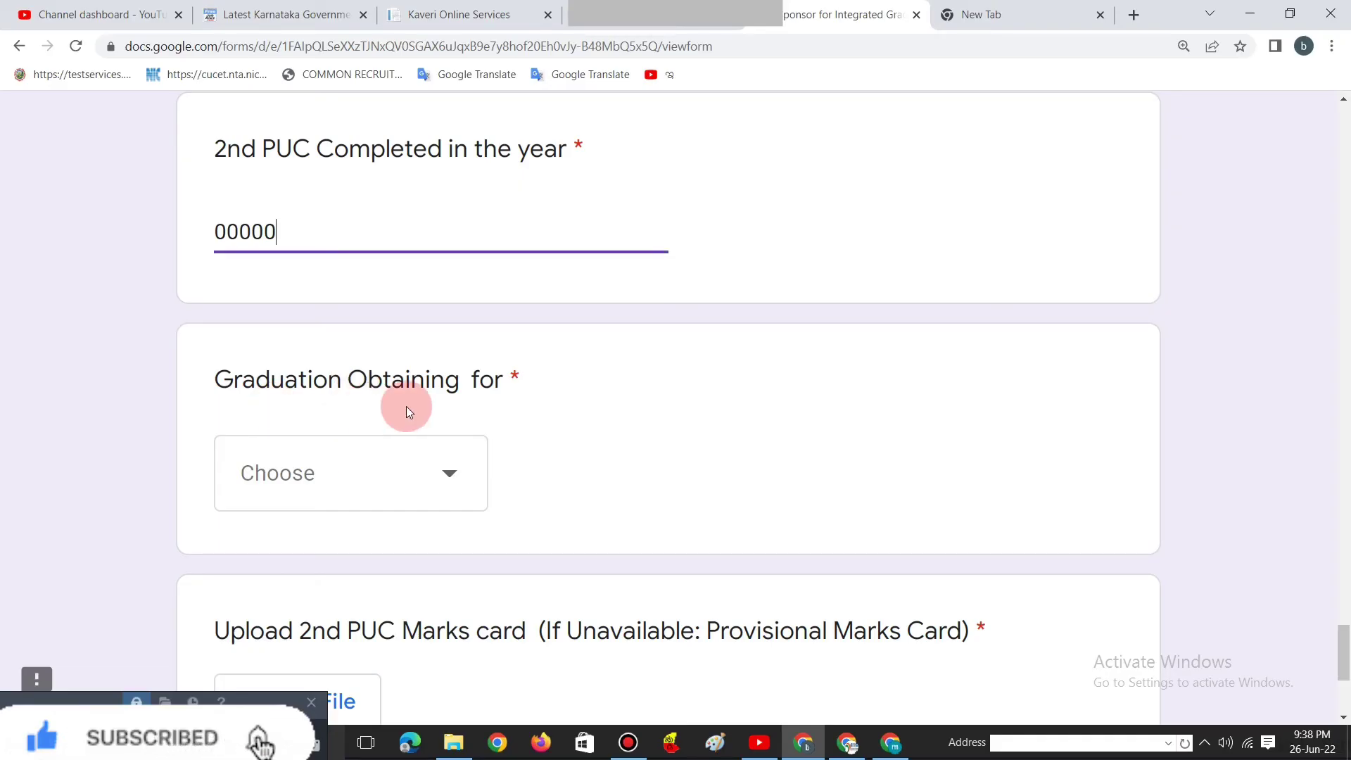
pyautogui.click(339, 490)
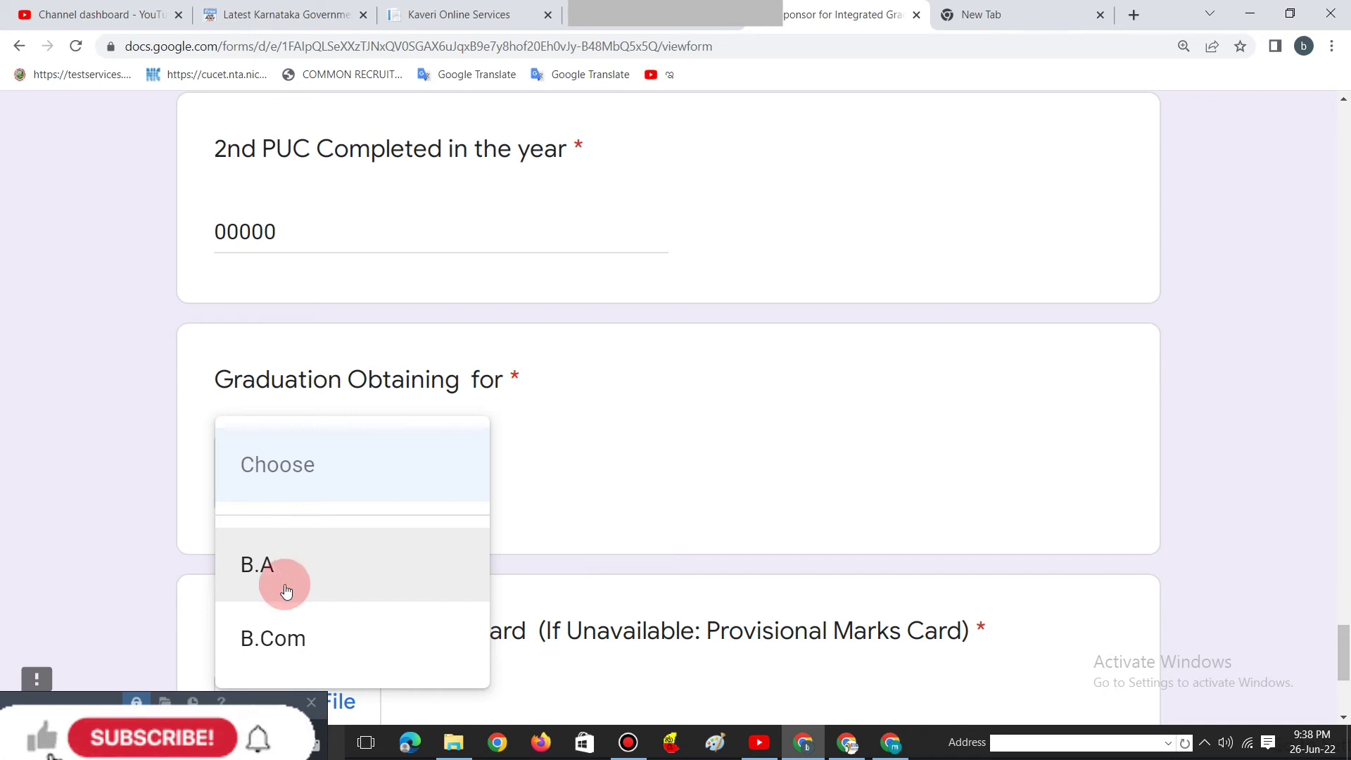
pyautogui.click(281, 637)
# Step: Look over the 2nd PUC marks card upload question and the submit option at the end of the form
pyautogui.scroll(-3, 640, 424)
pyautogui.scroll(-2, 640, 423)
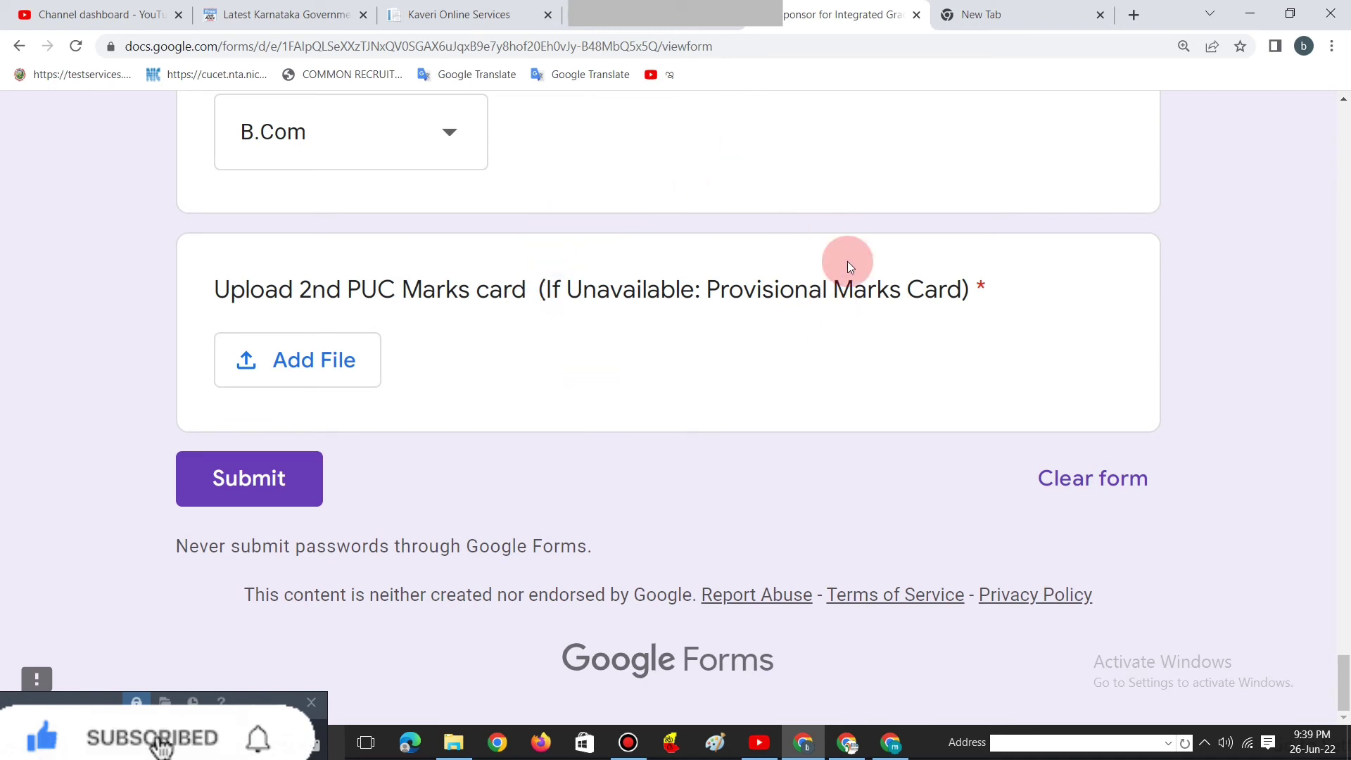
pyautogui.click(249, 485)
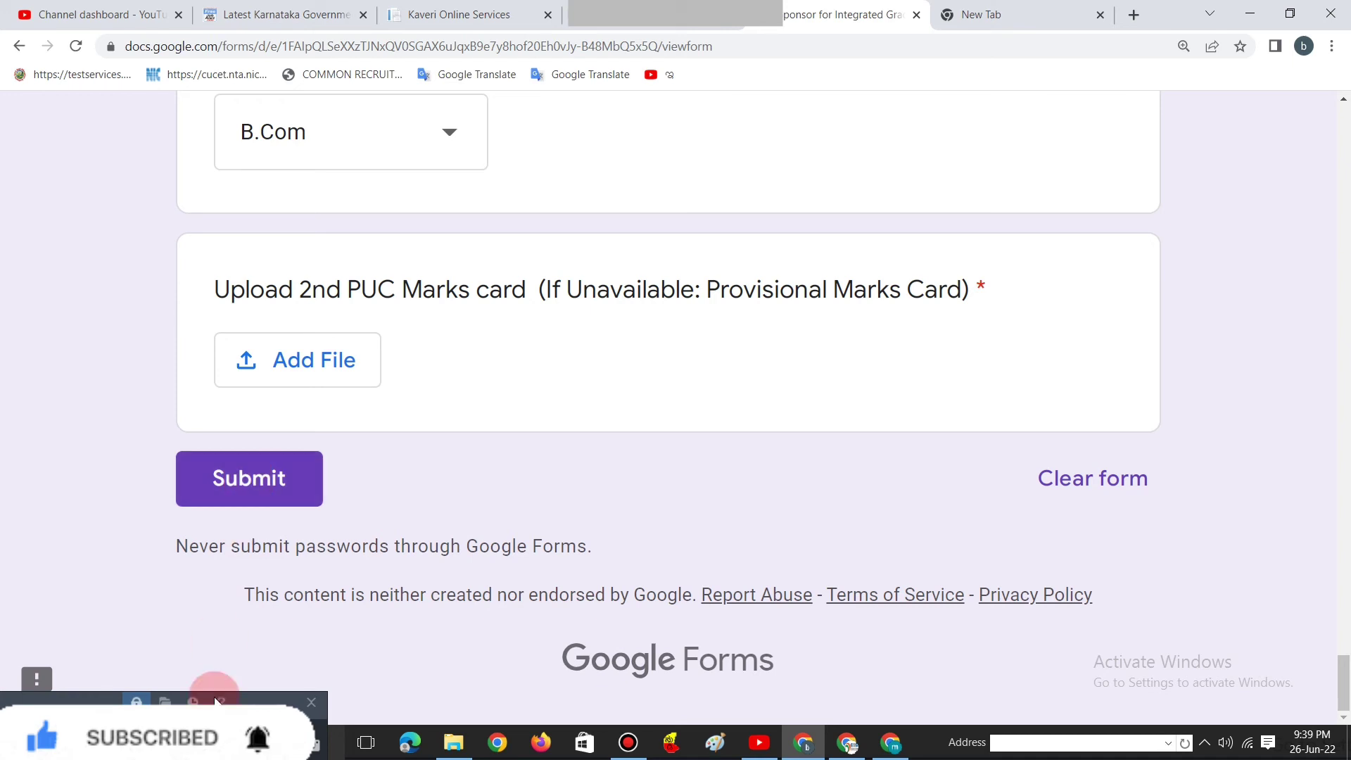